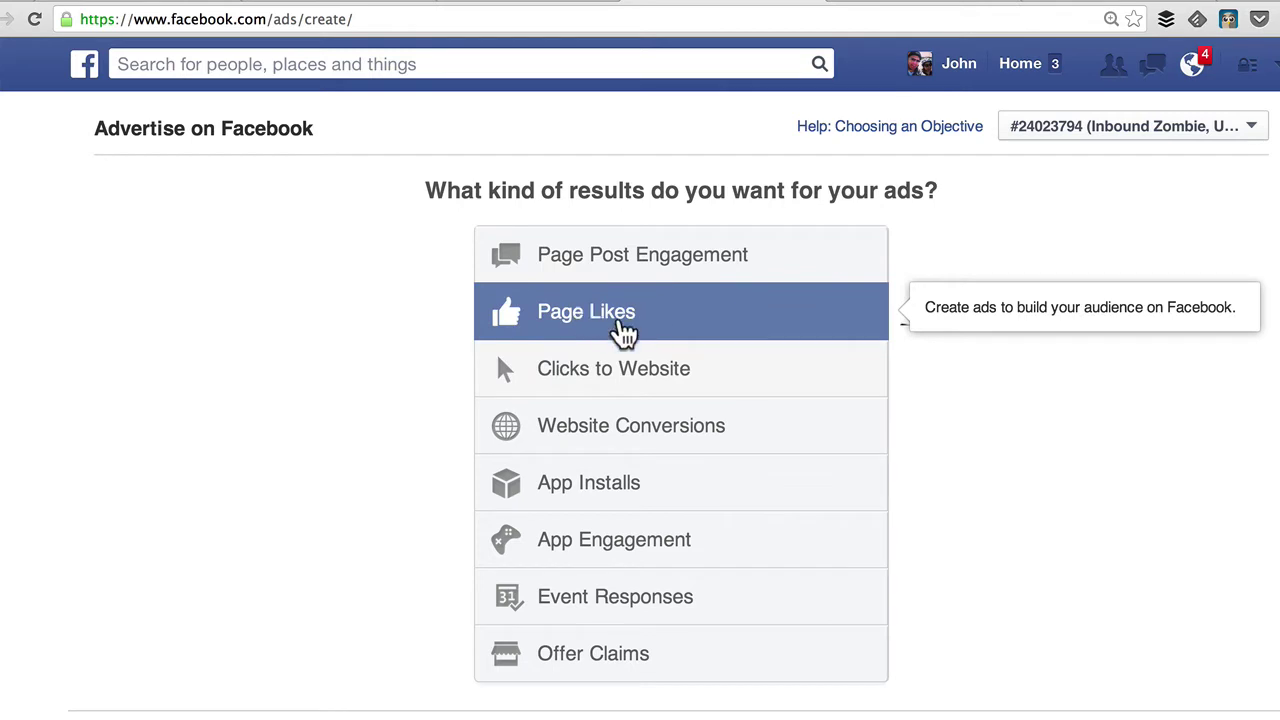
Choose Page Likes as the ad objective and scroll down to the Audience section.
{"action": "left_click", "coordinate": [602, 315]}
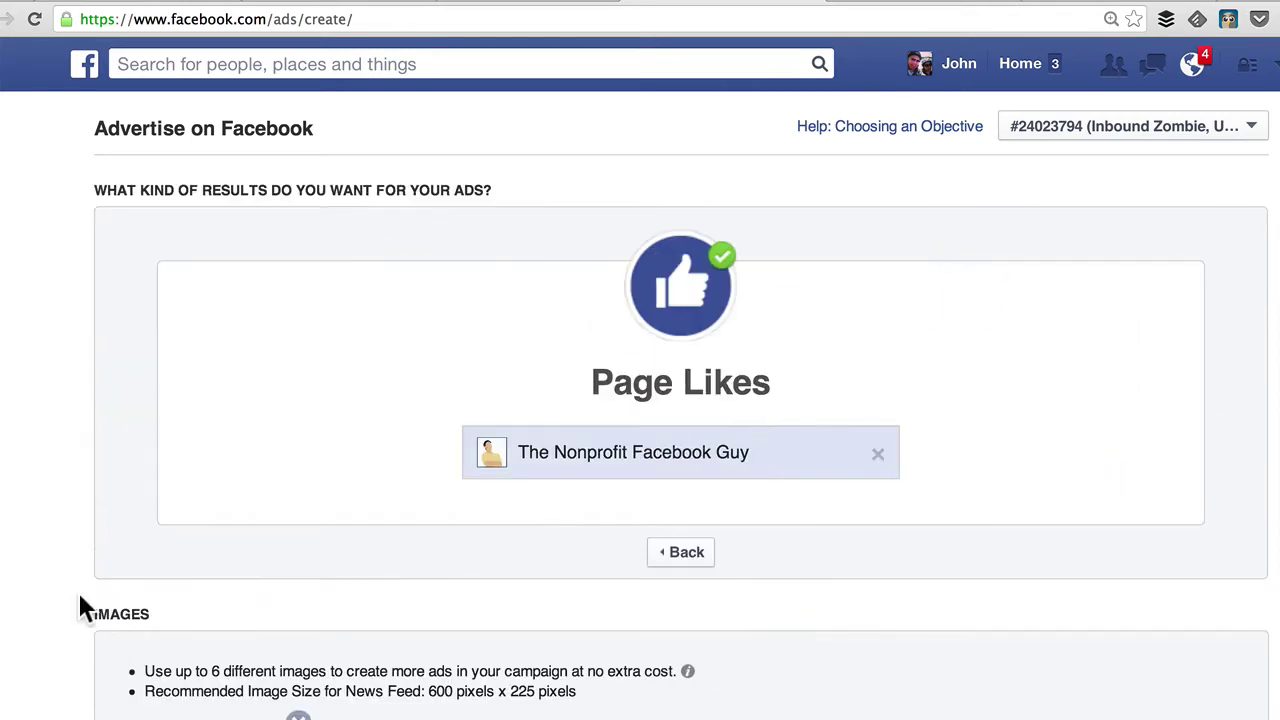
{"action": "scroll", "coordinate": [83, 607], "scroll_direction": "down", "scroll_amount": 1}
{"action": "scroll", "coordinate": [83, 607], "scroll_direction": "down", "scroll_amount": 5}
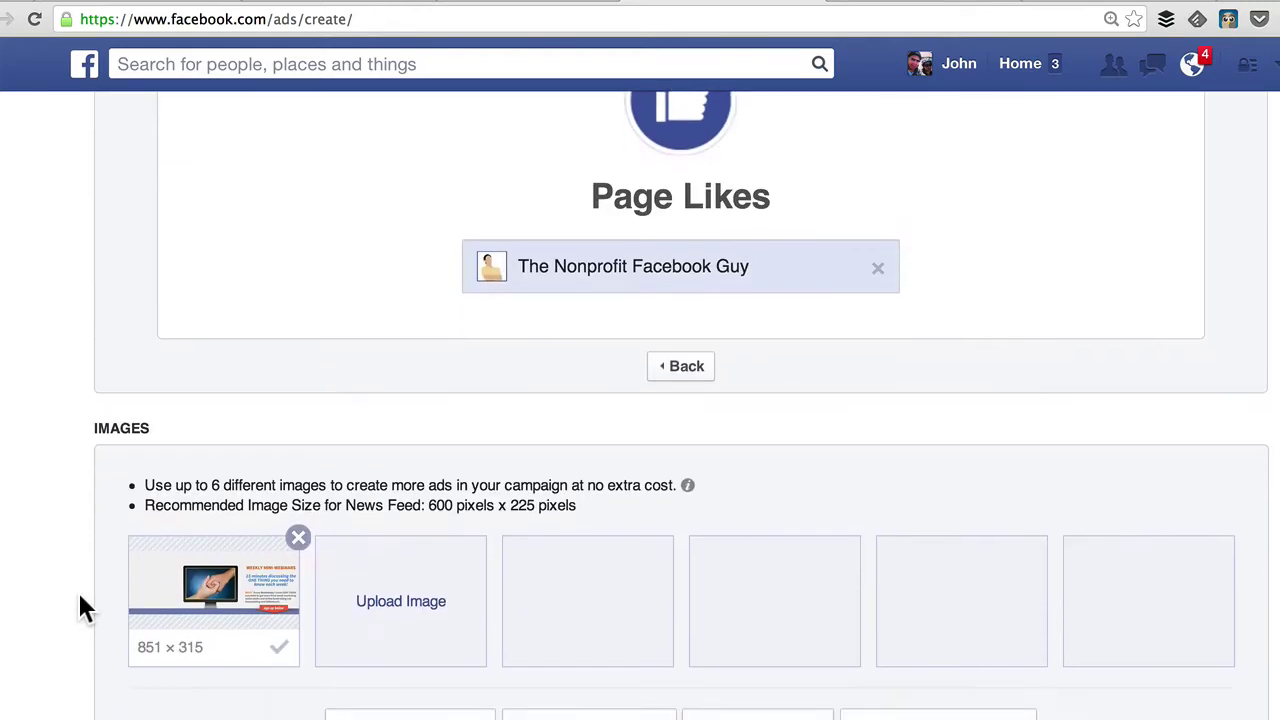
{"action": "scroll", "coordinate": [83, 607], "scroll_direction": "down", "scroll_amount": 4}
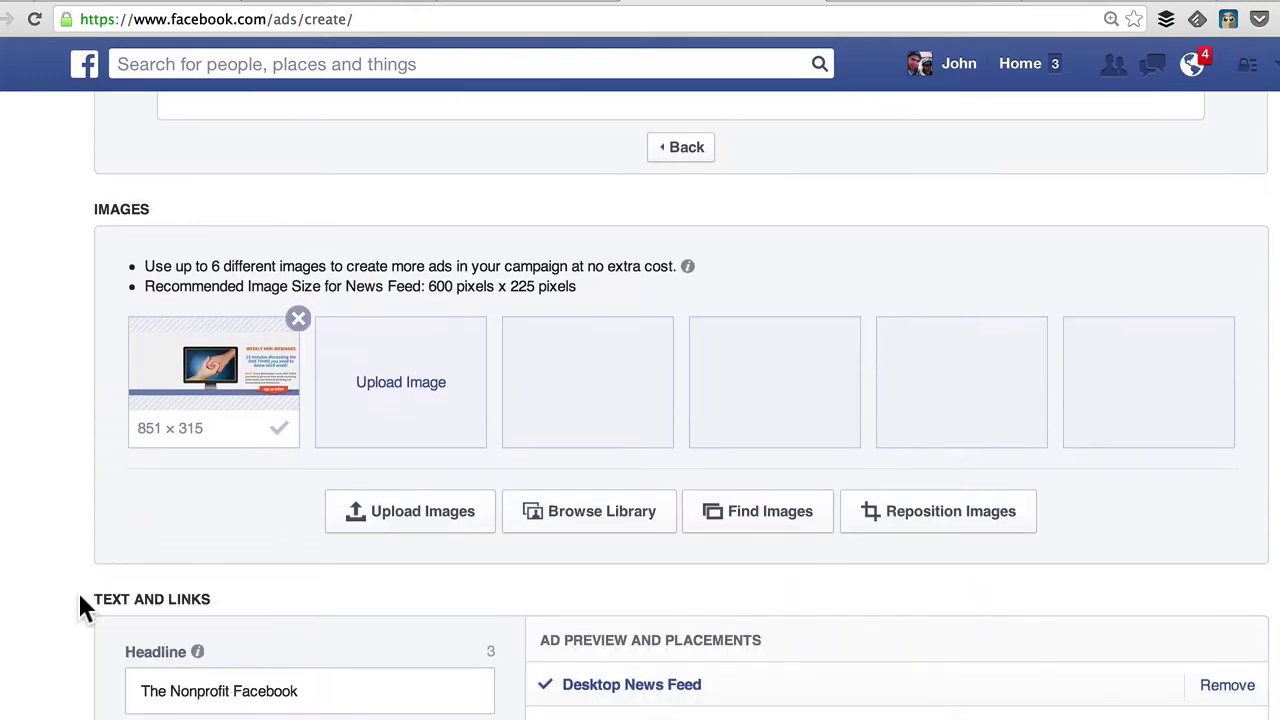
{"action": "scroll", "coordinate": [83, 607], "scroll_direction": "down", "scroll_amount": 4}
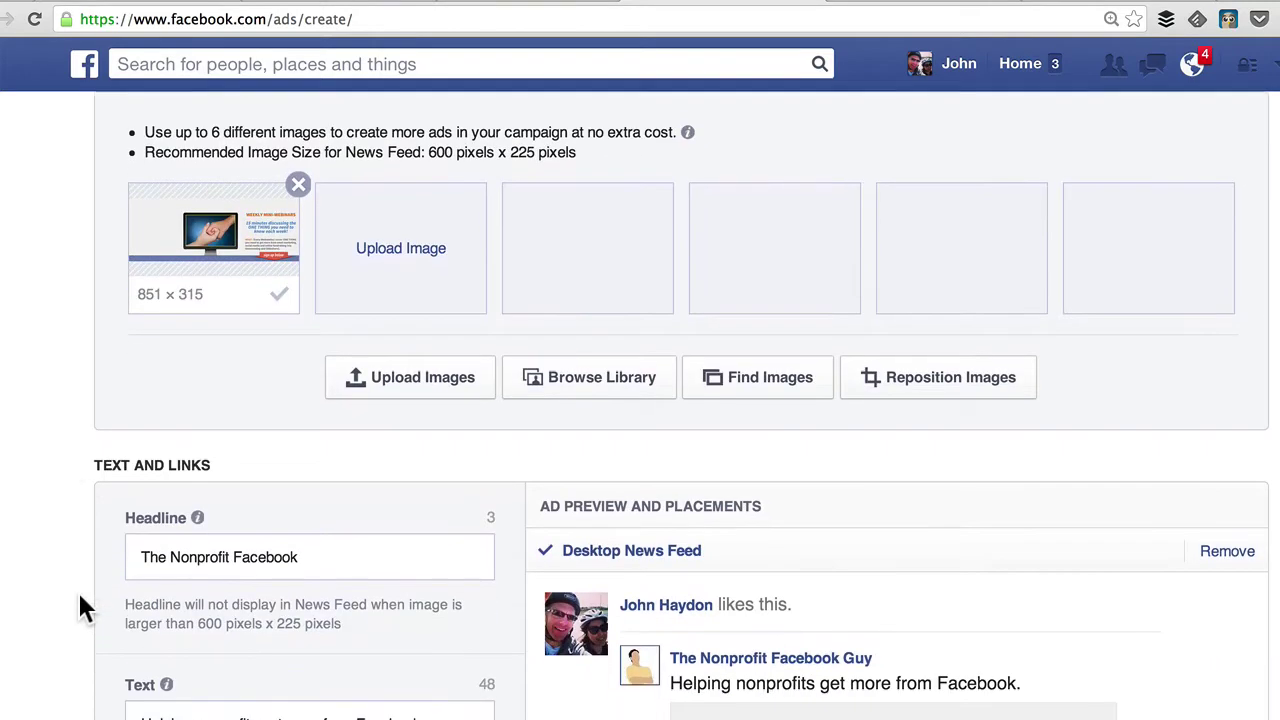
{"action": "scroll", "coordinate": [83, 607], "scroll_direction": "down", "scroll_amount": 4}
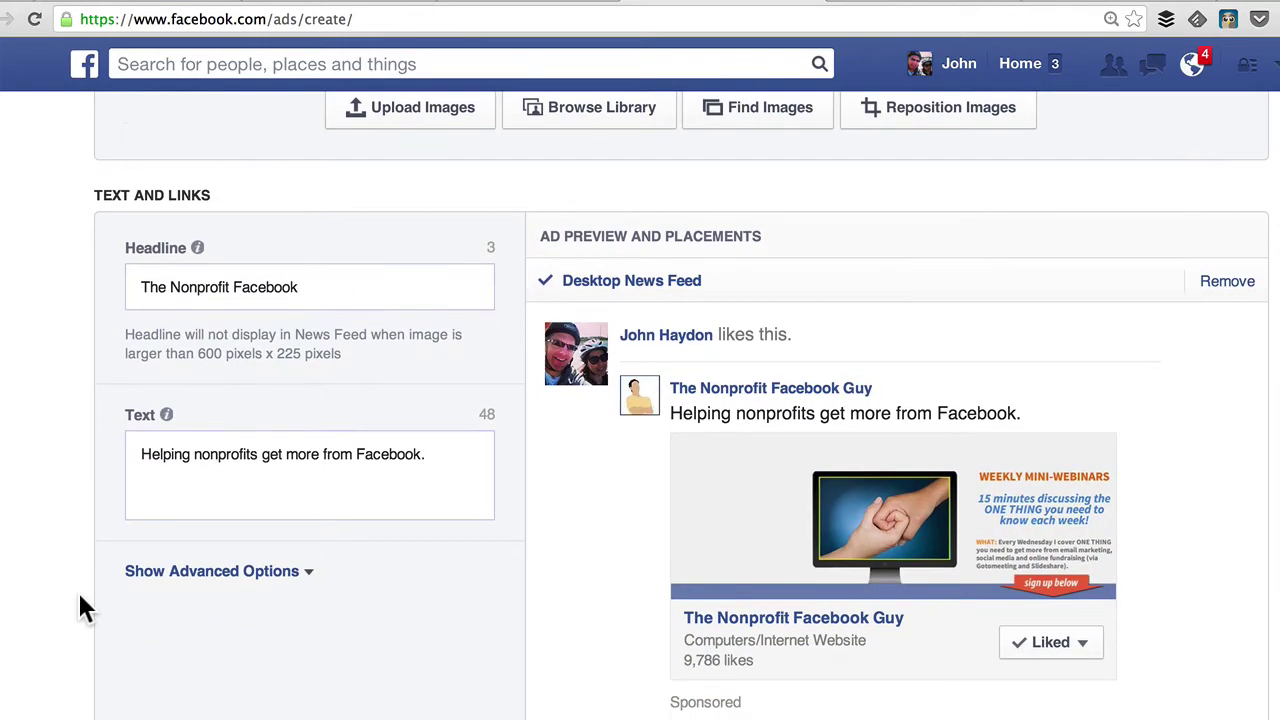
{"action": "scroll", "coordinate": [83, 607], "scroll_direction": "down", "scroll_amount": 8}
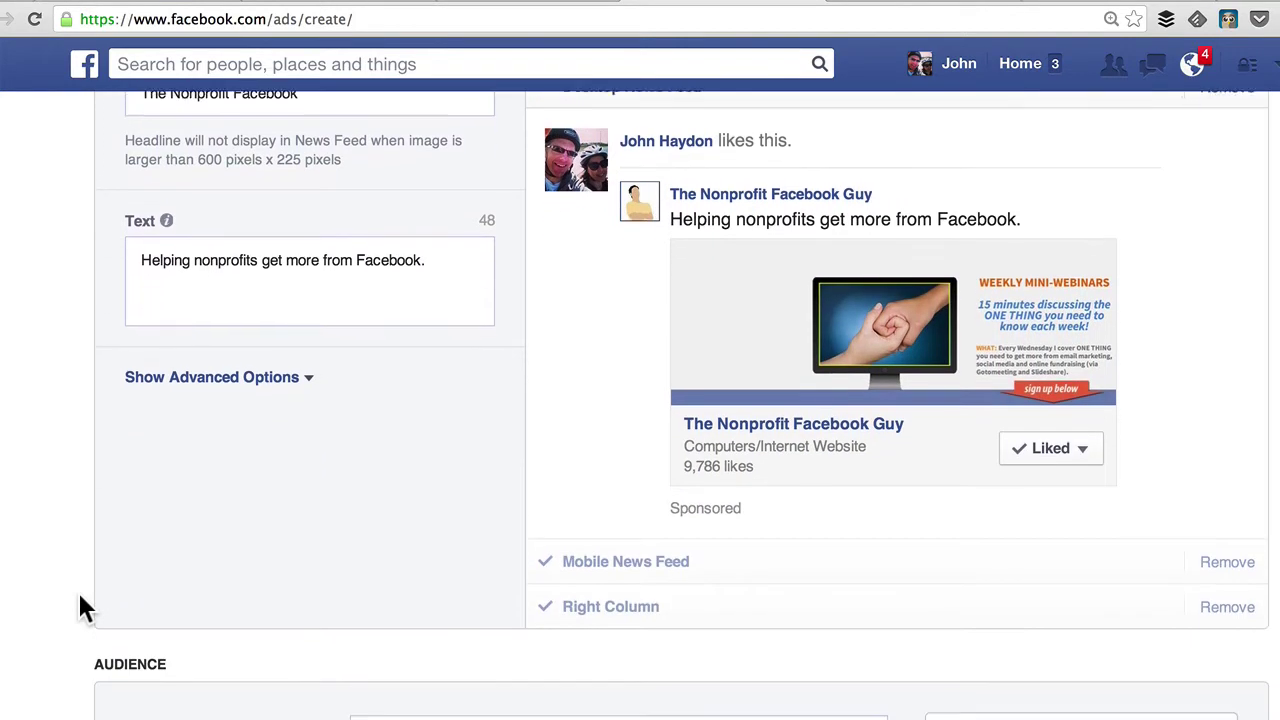
{"action": "scroll", "coordinate": [83, 607], "scroll_direction": "down", "scroll_amount": 8}
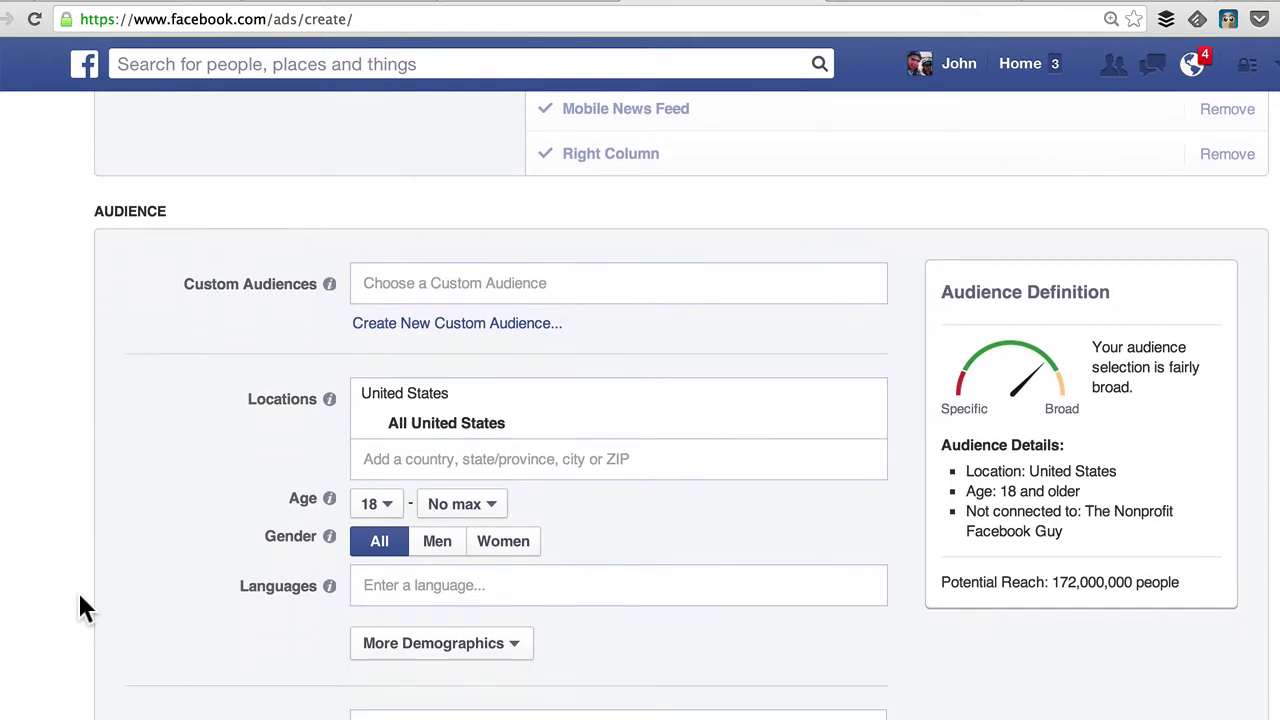
{"action": "scroll", "coordinate": [82, 605], "scroll_direction": "down", "scroll_amount": 1}
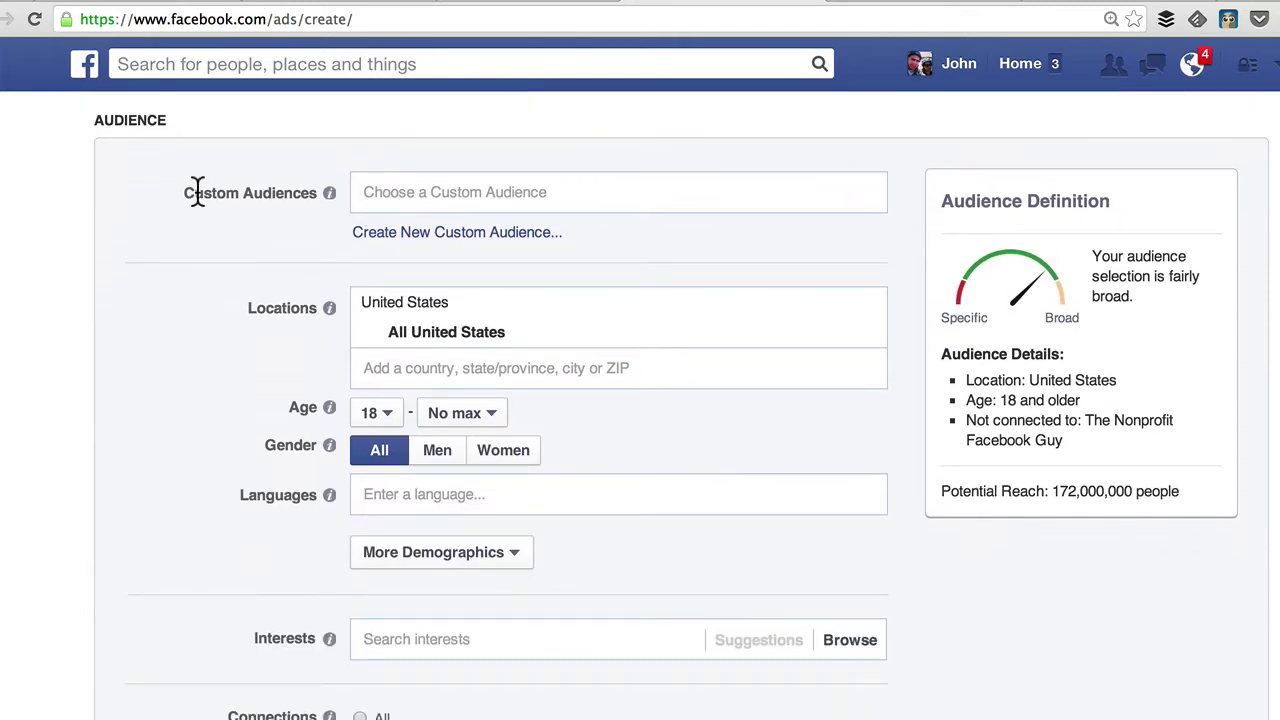
{"action": "left_click", "coordinate": [410, 240]}
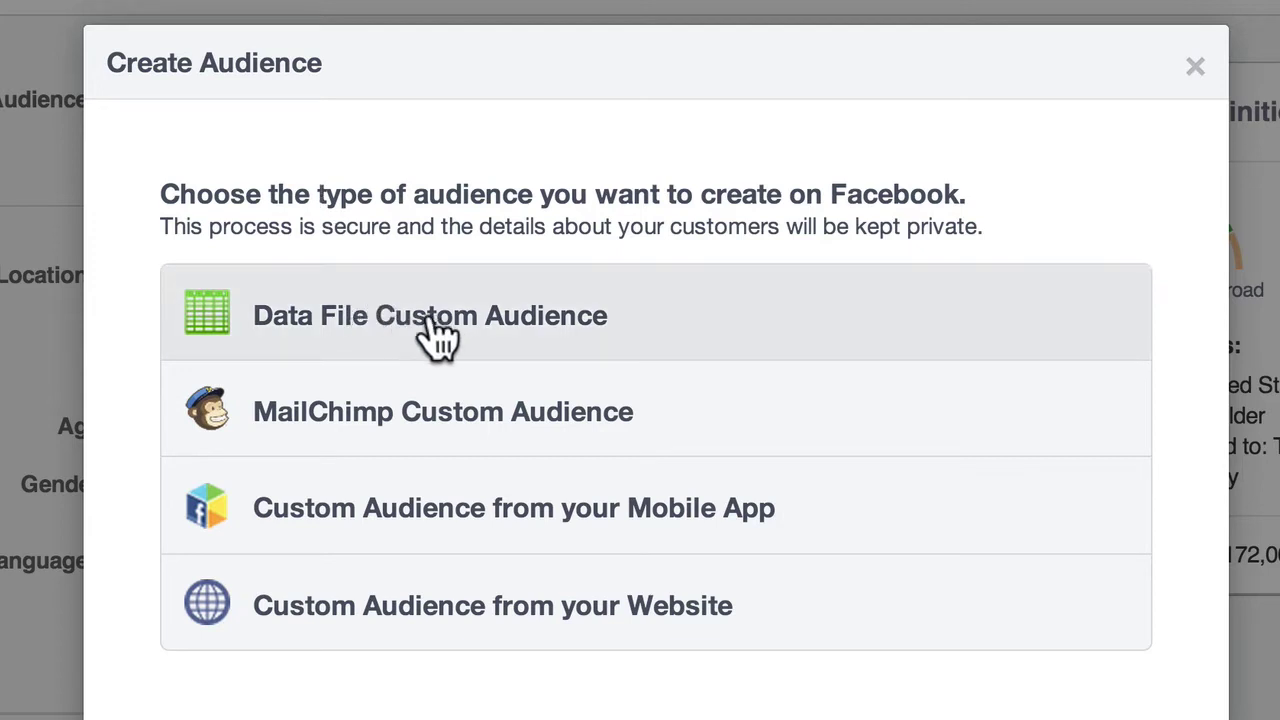
{"action": "left_click", "coordinate": [395, 323]}
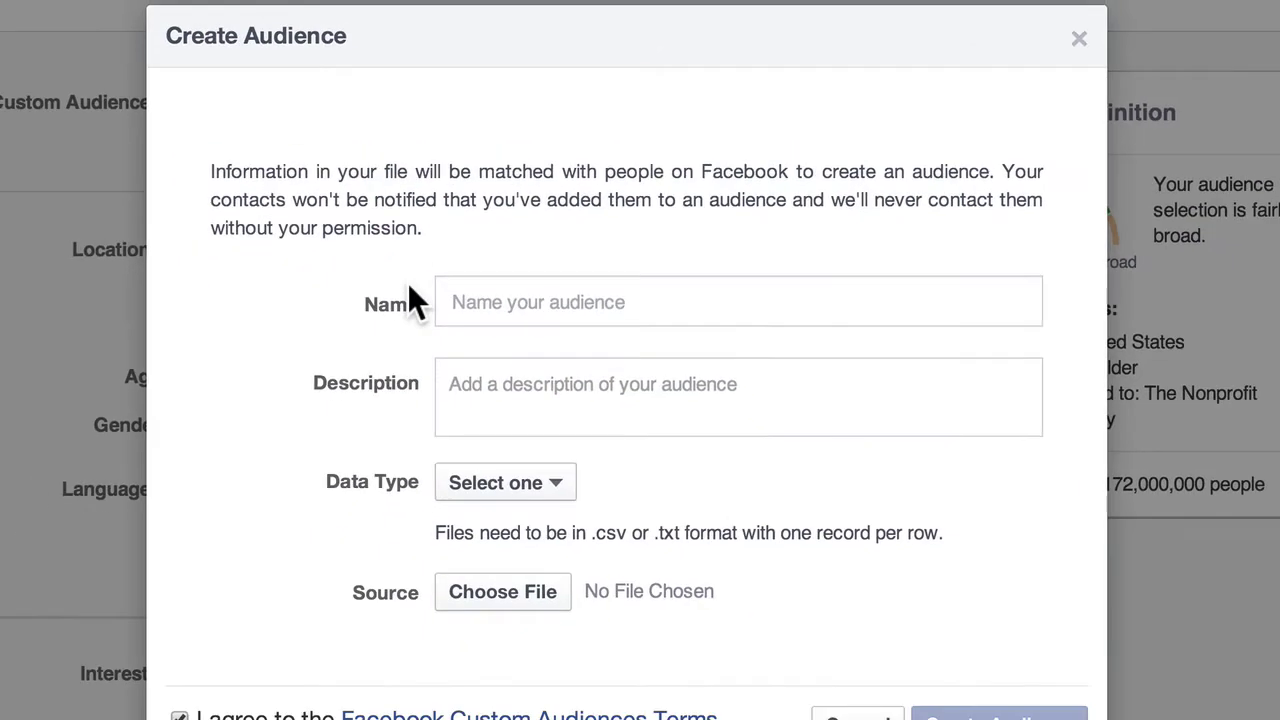
{"action": "left_click", "coordinate": [549, 490]}
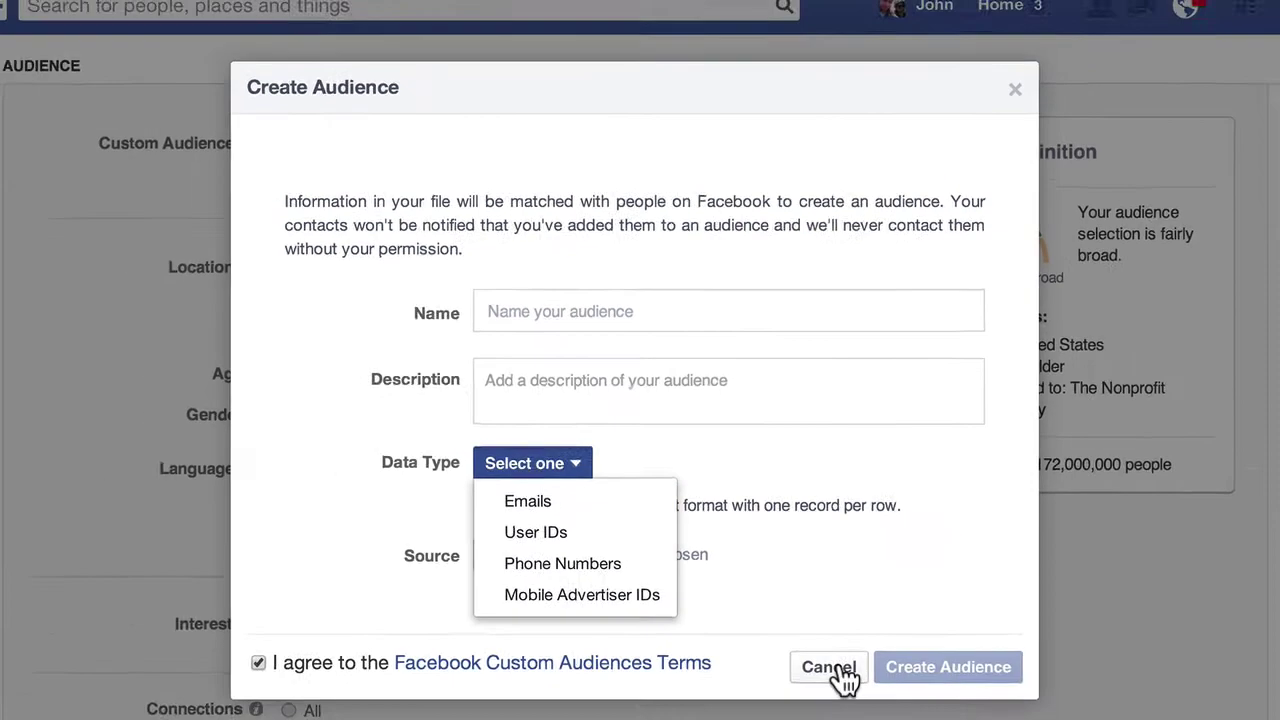
{"action": "left_click", "coordinate": [858, 716]}
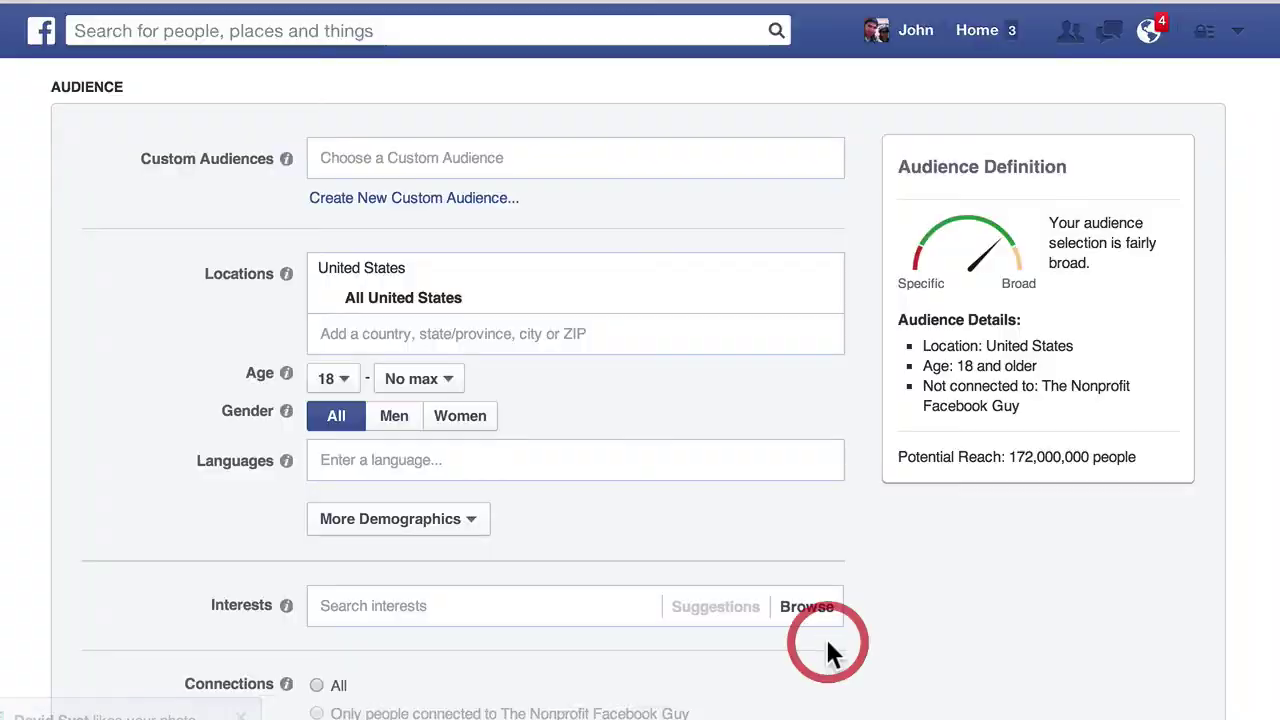
Start a new Custom Audience from your Website and continue to its setup window.
{"action": "left_click", "coordinate": [385, 200]}
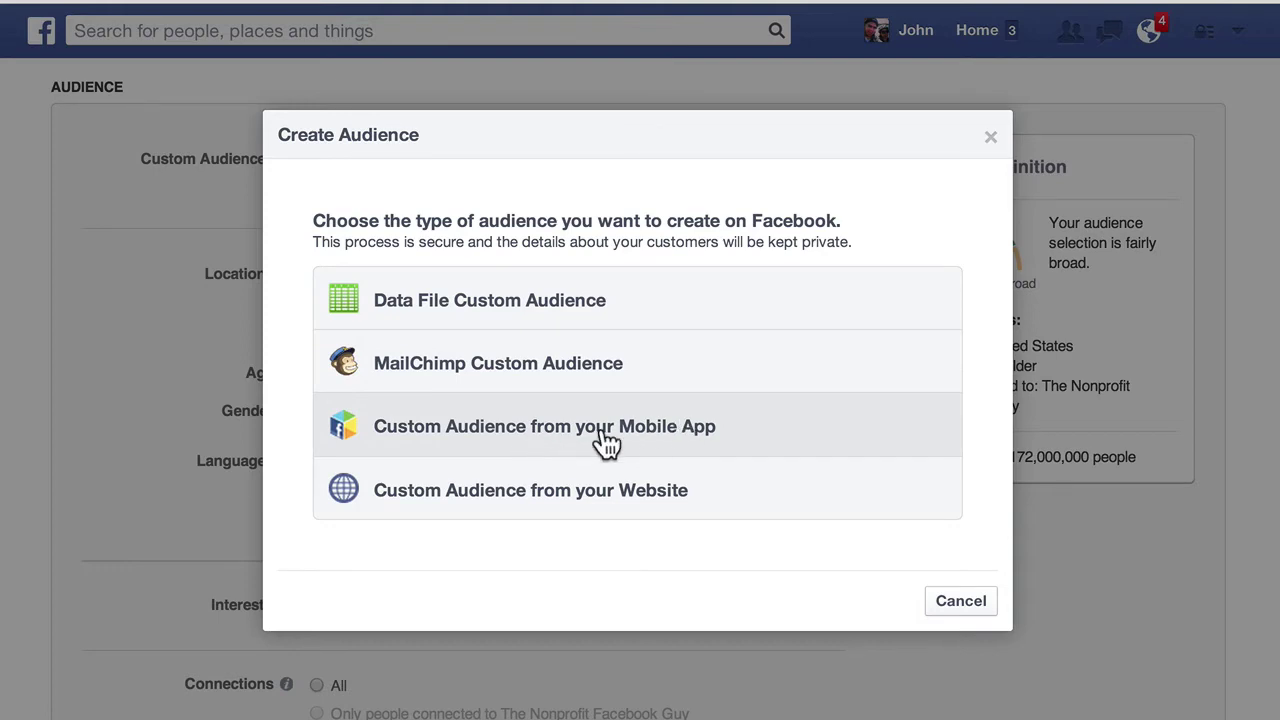
{"action": "left_click", "coordinate": [446, 505]}
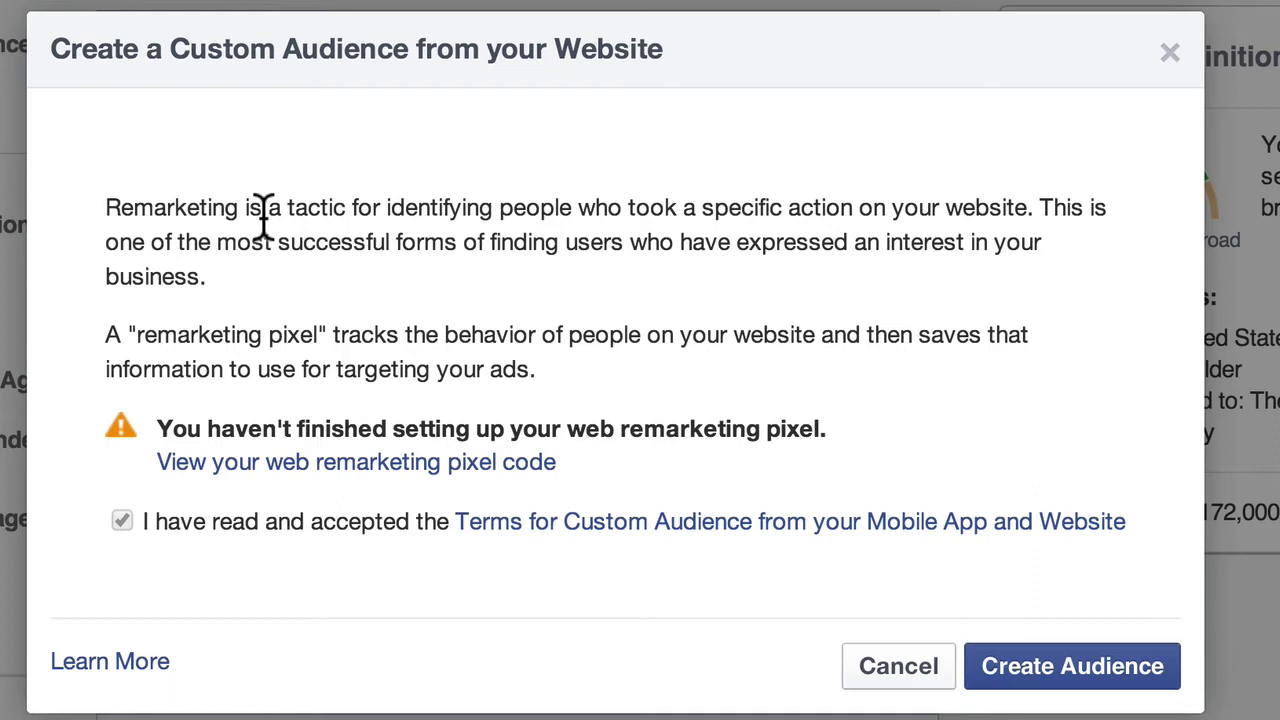
{"action": "left_click", "coordinate": [1088, 682]}
Name the audience 'FB Bootcamp' with the description 'FB bootcamp.'.
{"action": "left_click", "coordinate": [397, 57]}
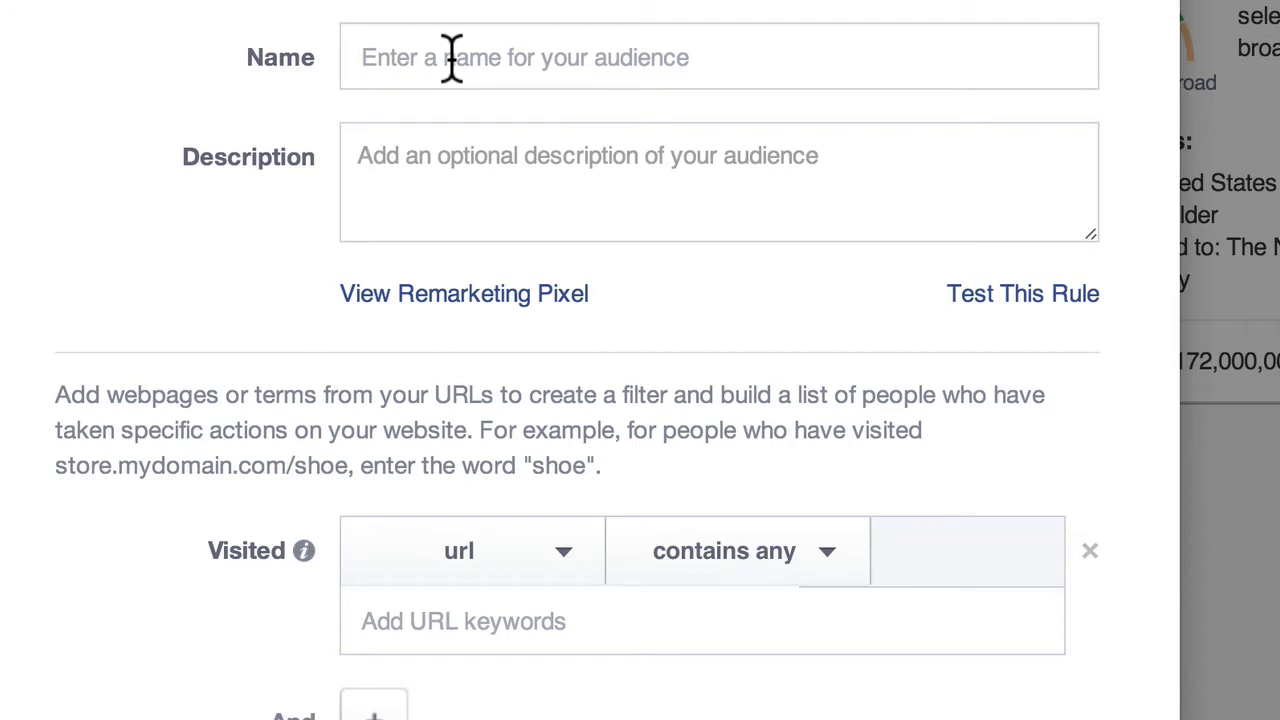
{"action": "scroll", "coordinate": [452, 60], "scroll_direction": "down", "scroll_amount": 3}
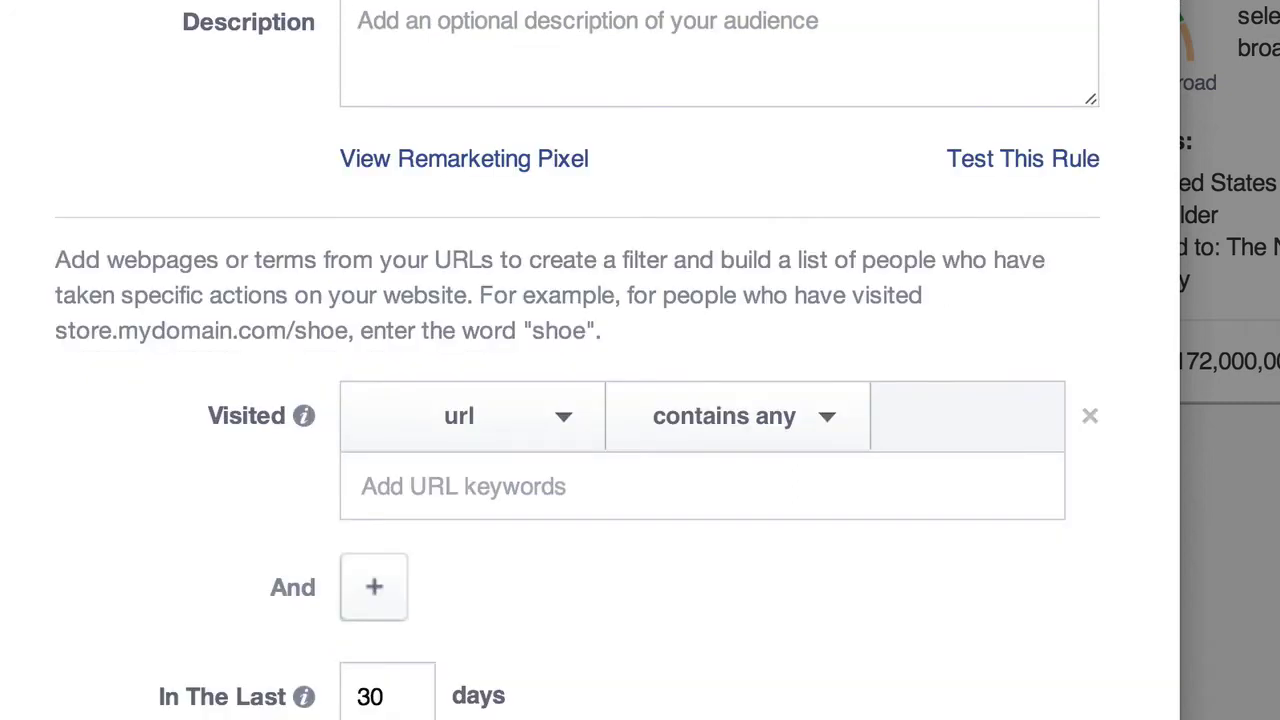
{"action": "type", "text": "FB Bo"}
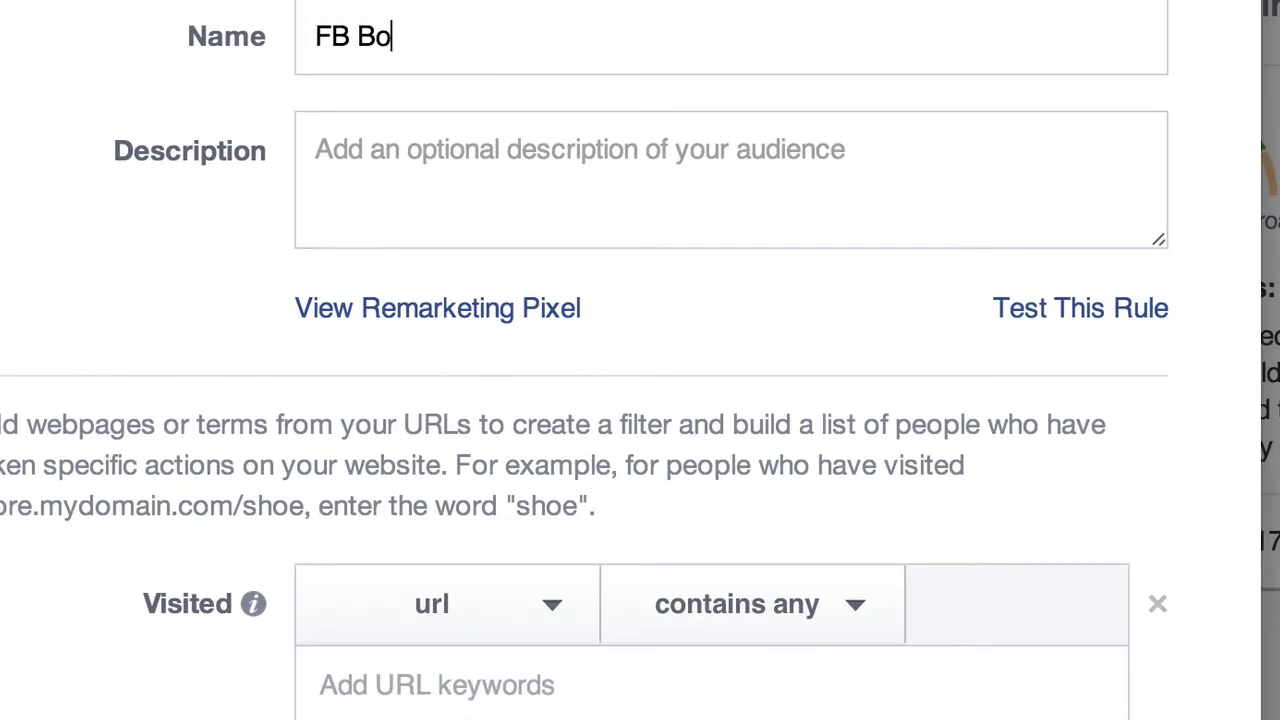
{"action": "type", "text": "otcamp"}
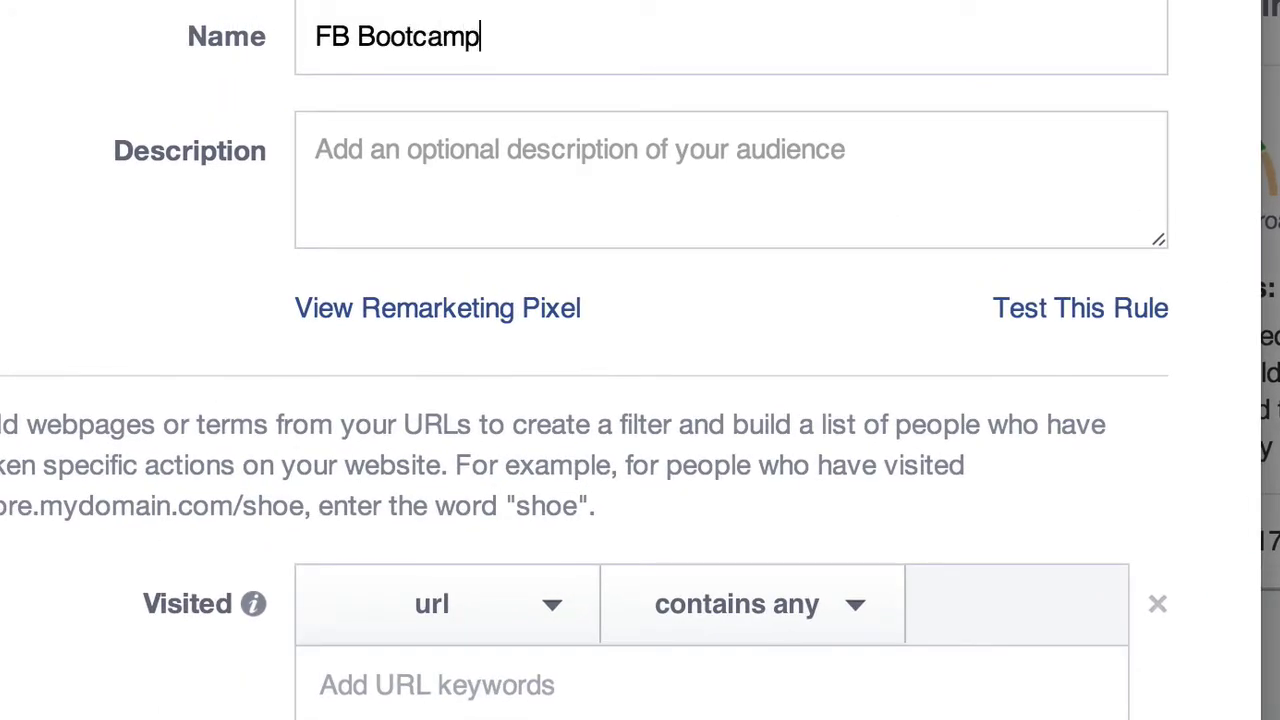
{"action": "key", "text": "Tab"}
{"action": "type", "text": "FB bootcamp."}
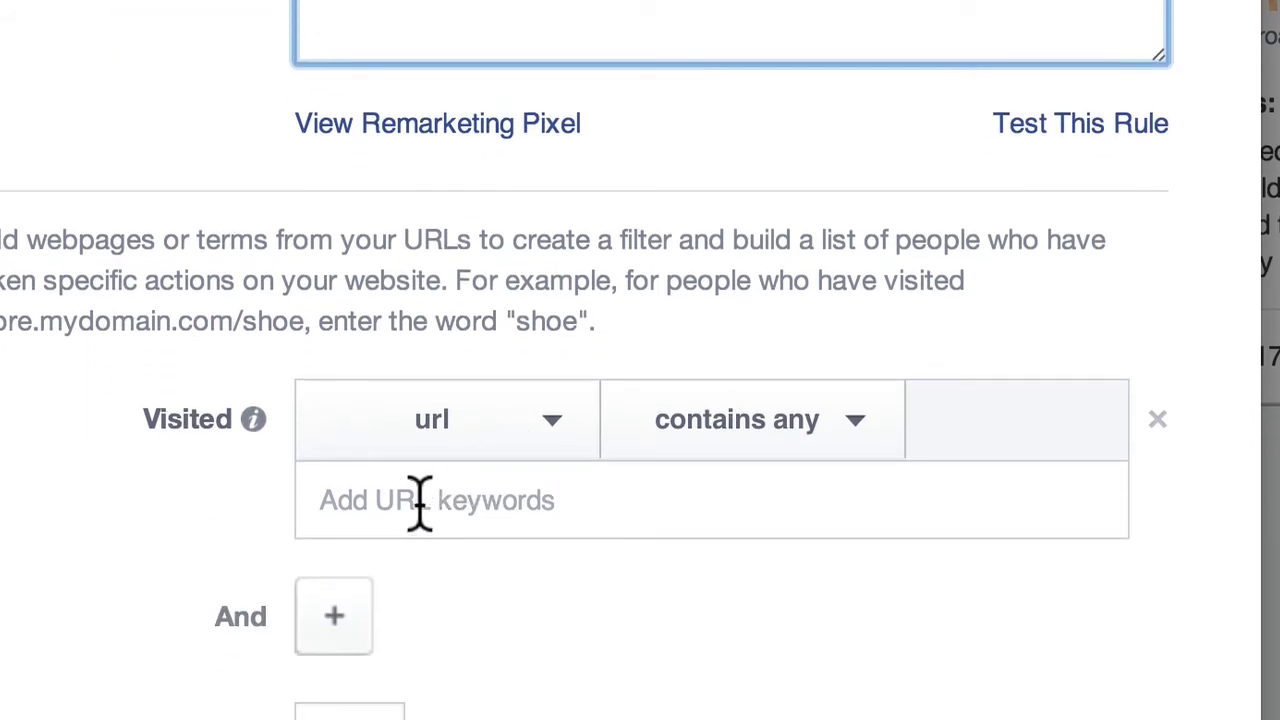
Paste the bootcamp launch page address and keep the 'url is equal to' rule.
{"action": "left_click", "coordinate": [463, 497]}
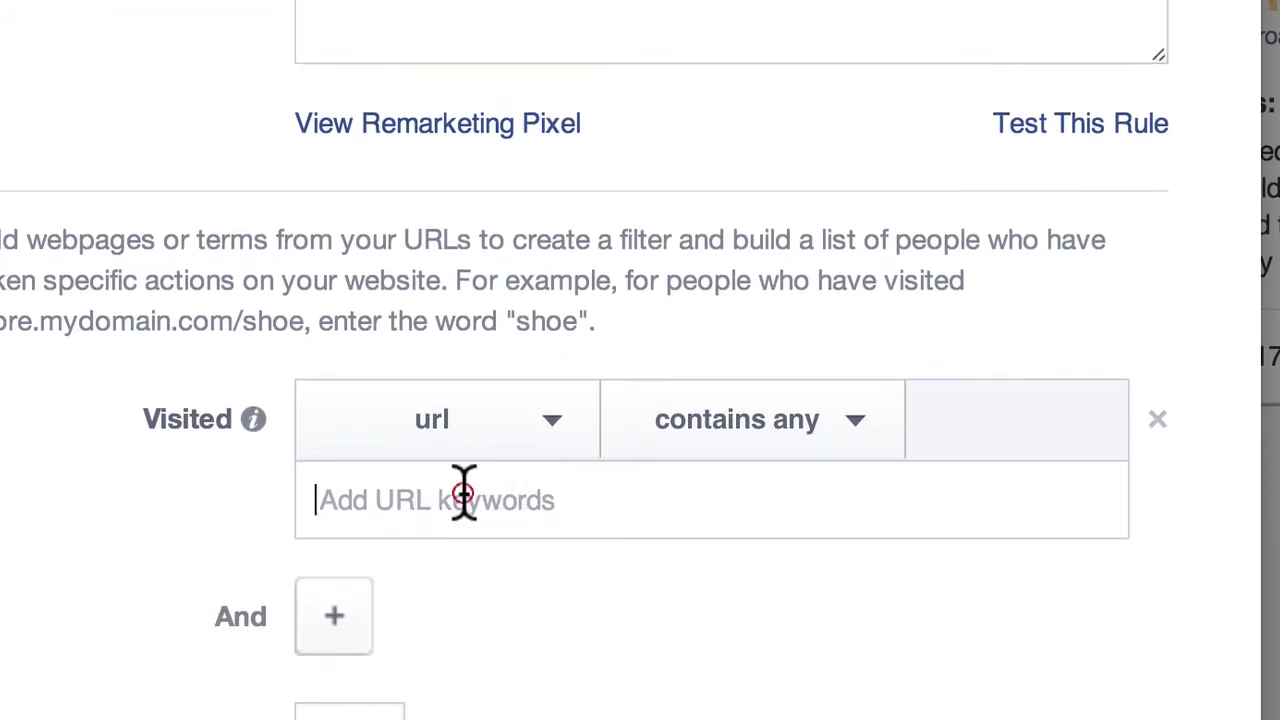
{"action": "type", "text": "facebook-bootcamp-launch"}
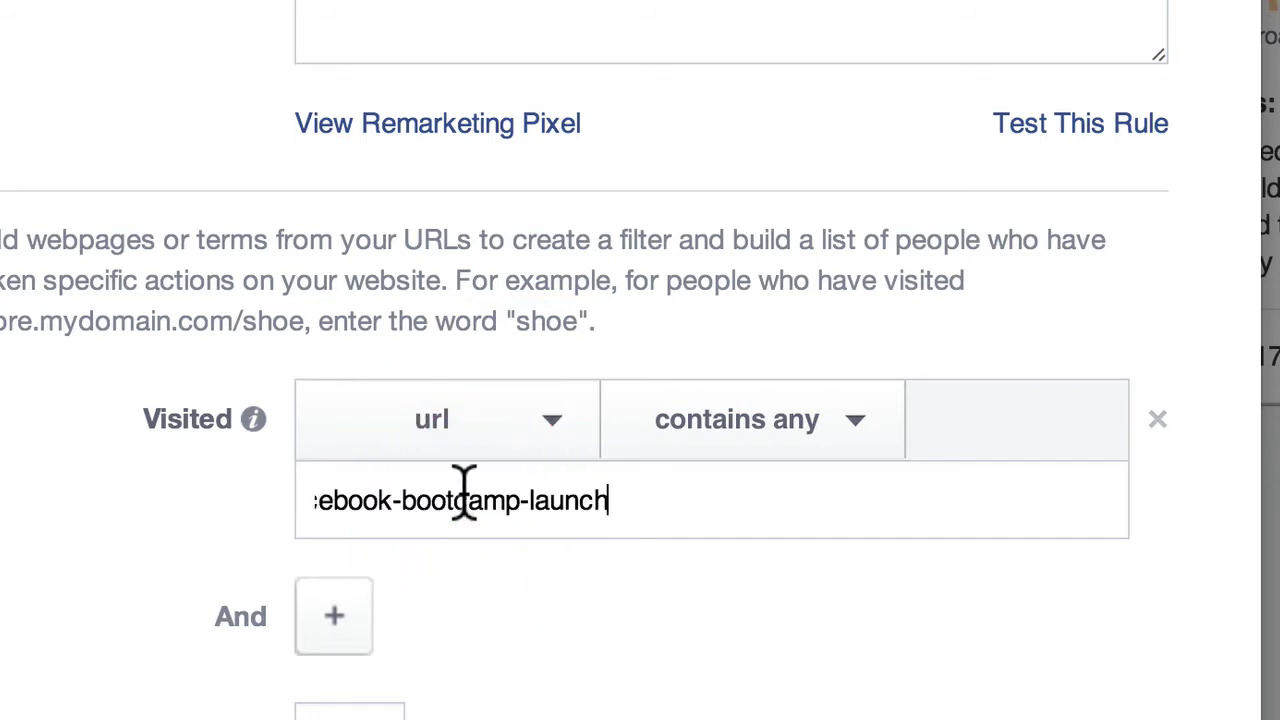
{"action": "left_click", "coordinate": [571, 500]}
{"action": "triple_click", "coordinate": [571, 500]}
{"action": "key", "text": "Home"}
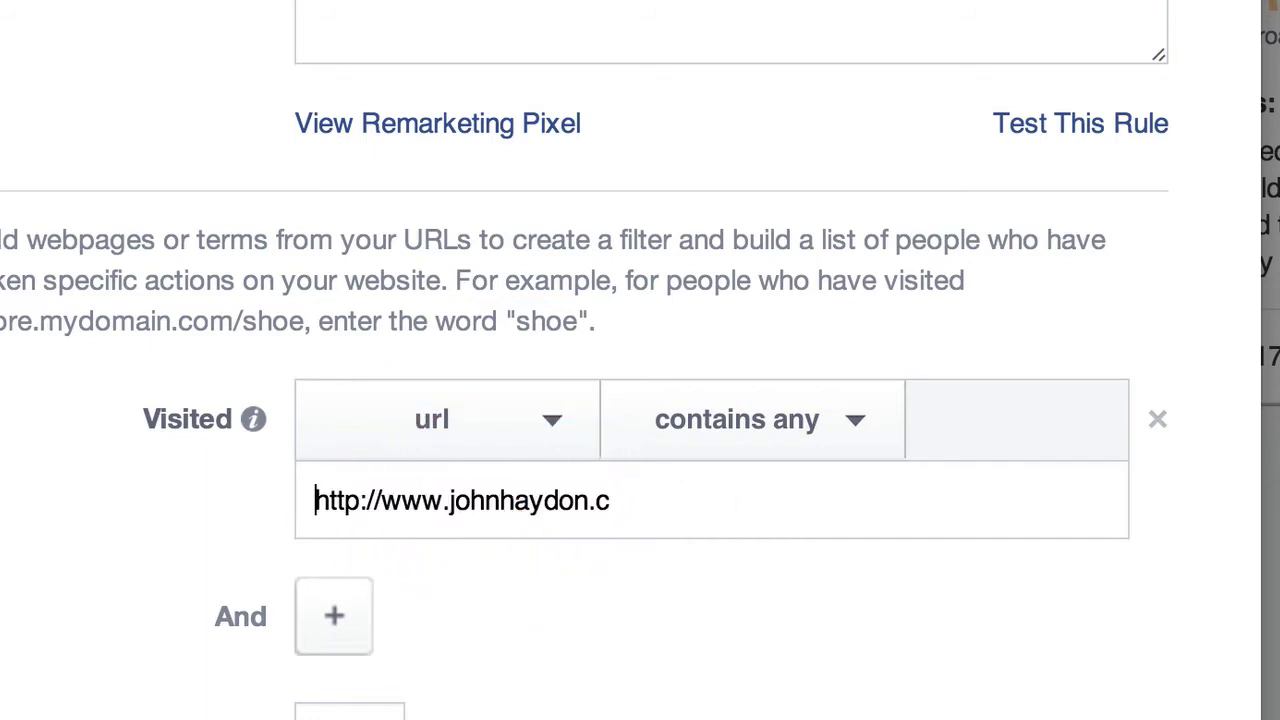
{"action": "triple_click", "coordinate": [447, 510]}
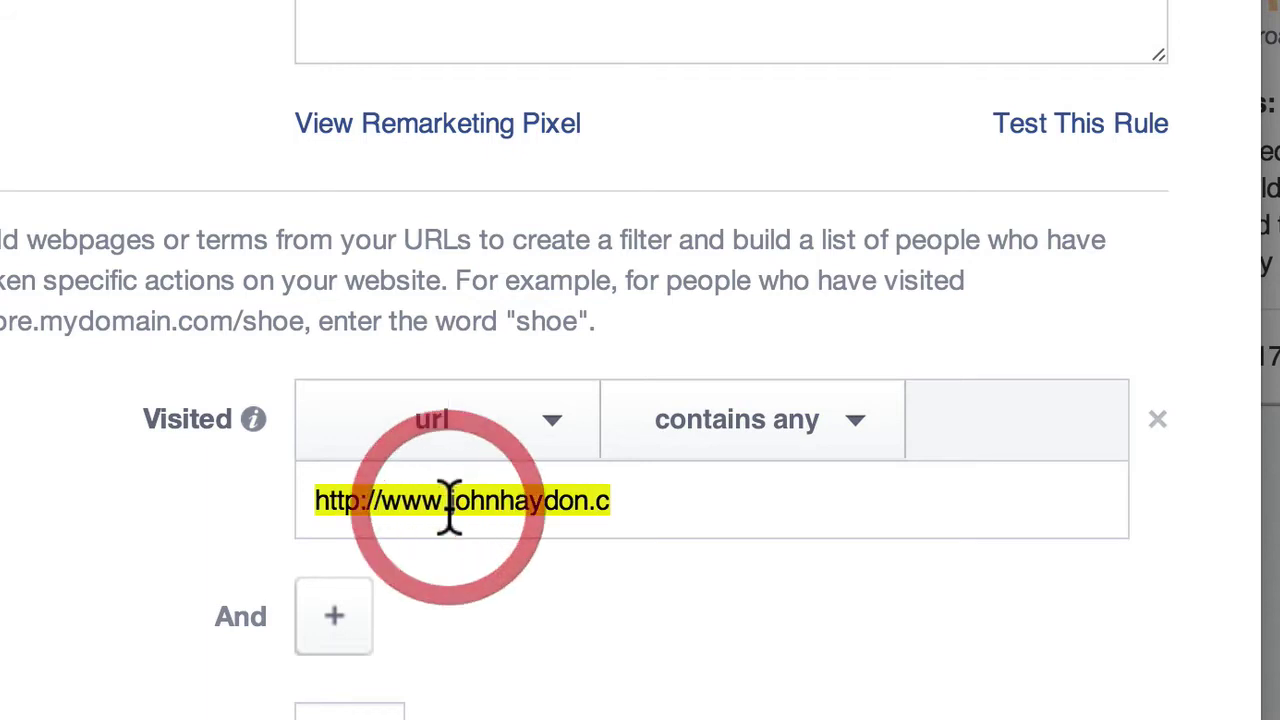
{"action": "left_click", "coordinate": [853, 425]}
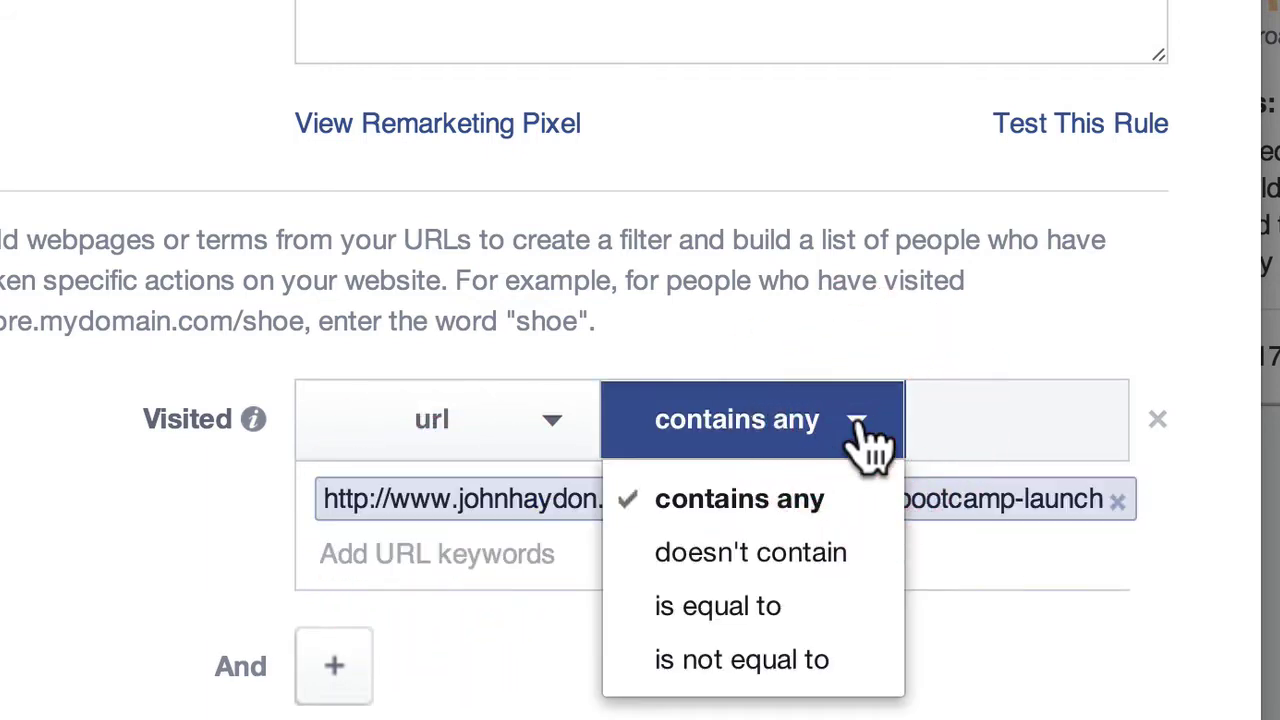
{"action": "left_click", "coordinate": [788, 610]}
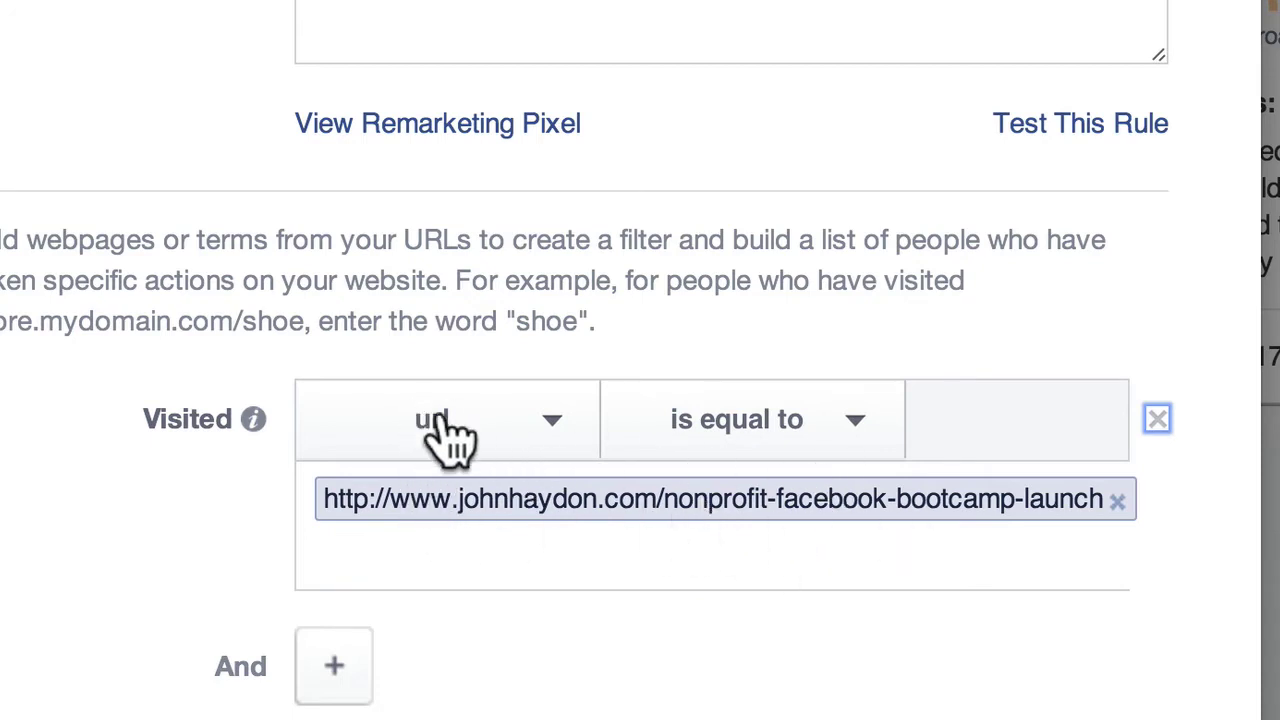
{"action": "left_click", "coordinate": [856, 420]}
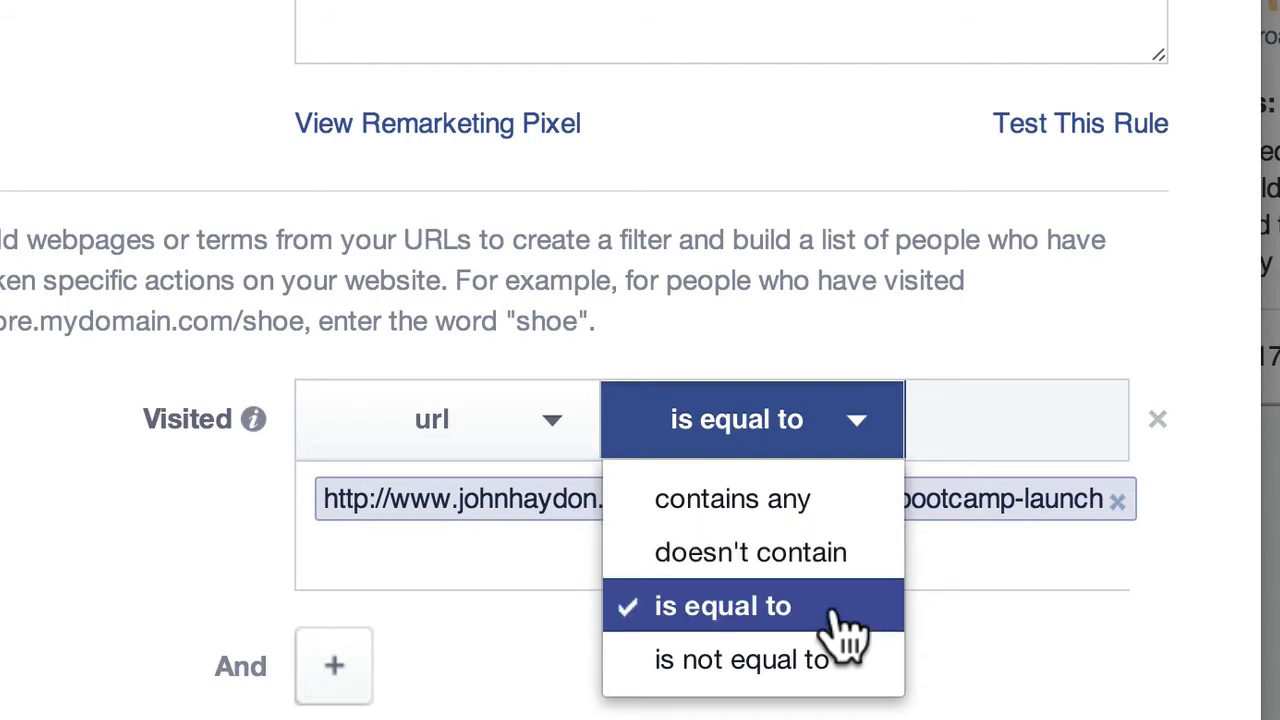
{"action": "left_click", "coordinate": [786, 436]}
Set the lookback period to 30 days and create the audience.
{"action": "scroll", "coordinate": [63, 614], "scroll_direction": "down", "scroll_amount": 3}
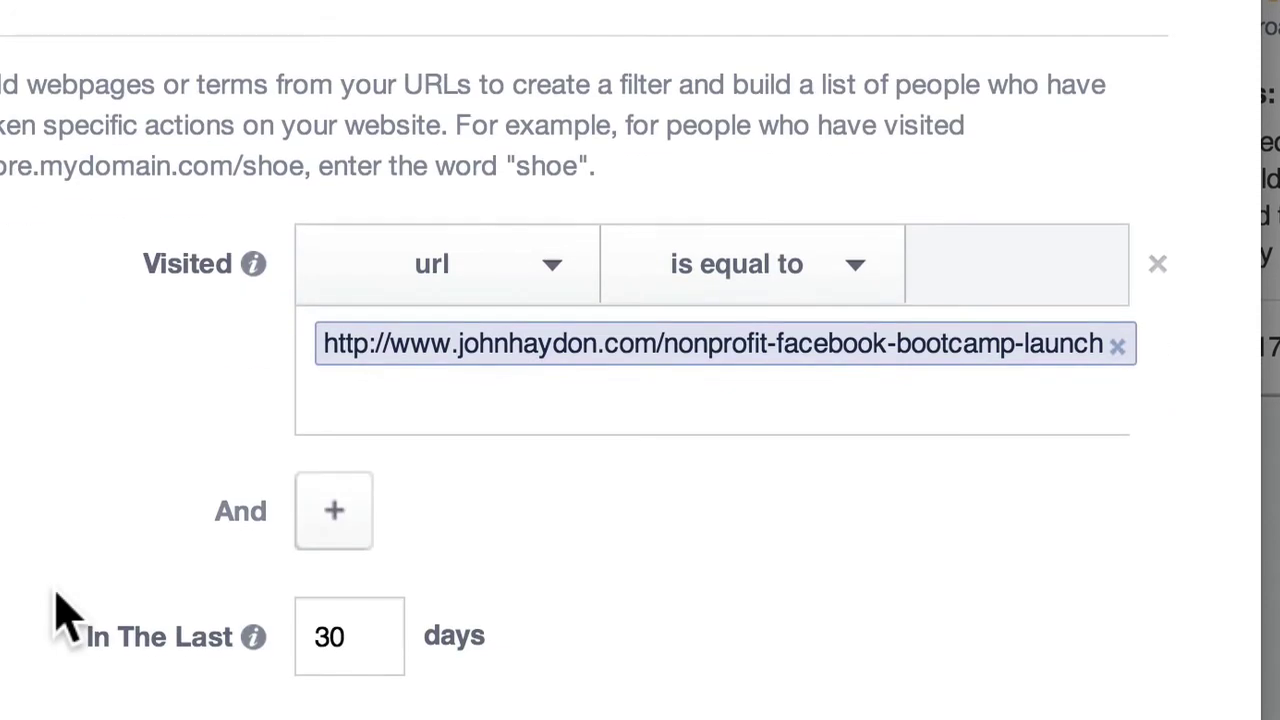
{"action": "double_click", "coordinate": [330, 645]}
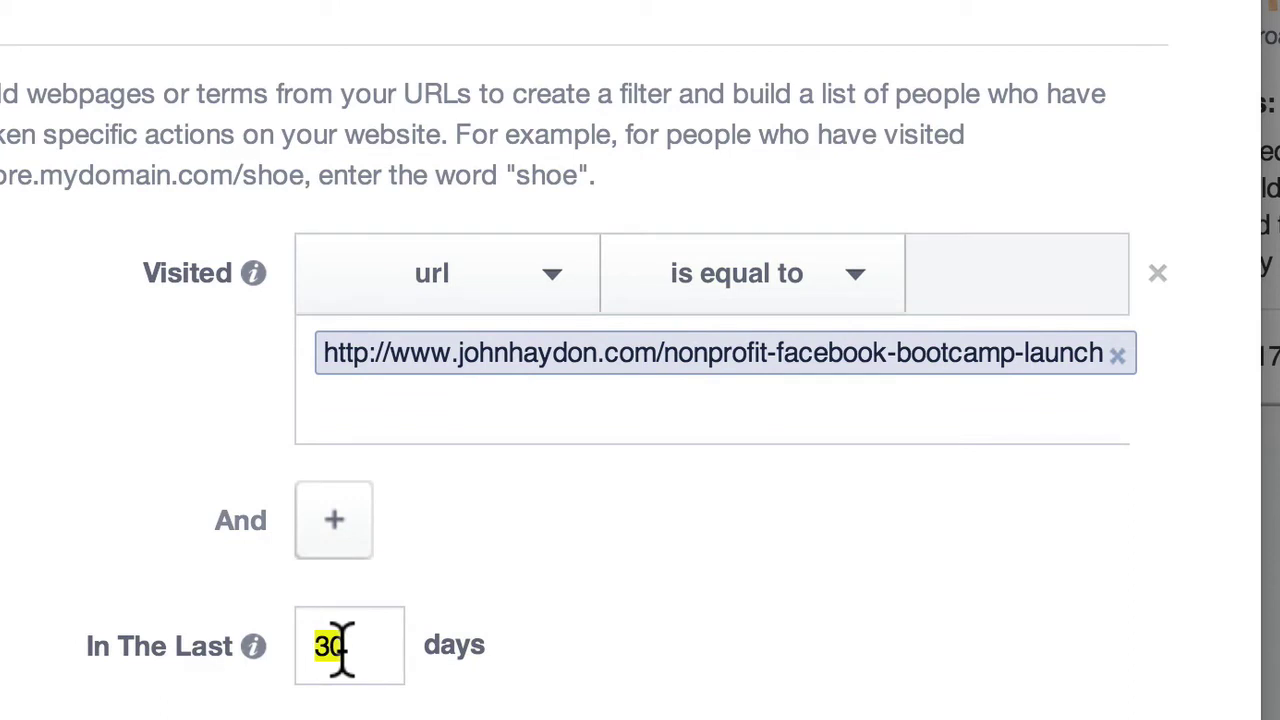
{"action": "type", "text": "15"}
{"action": "key", "text": "BackSpace"}
{"action": "key", "text": "BackSpace"}
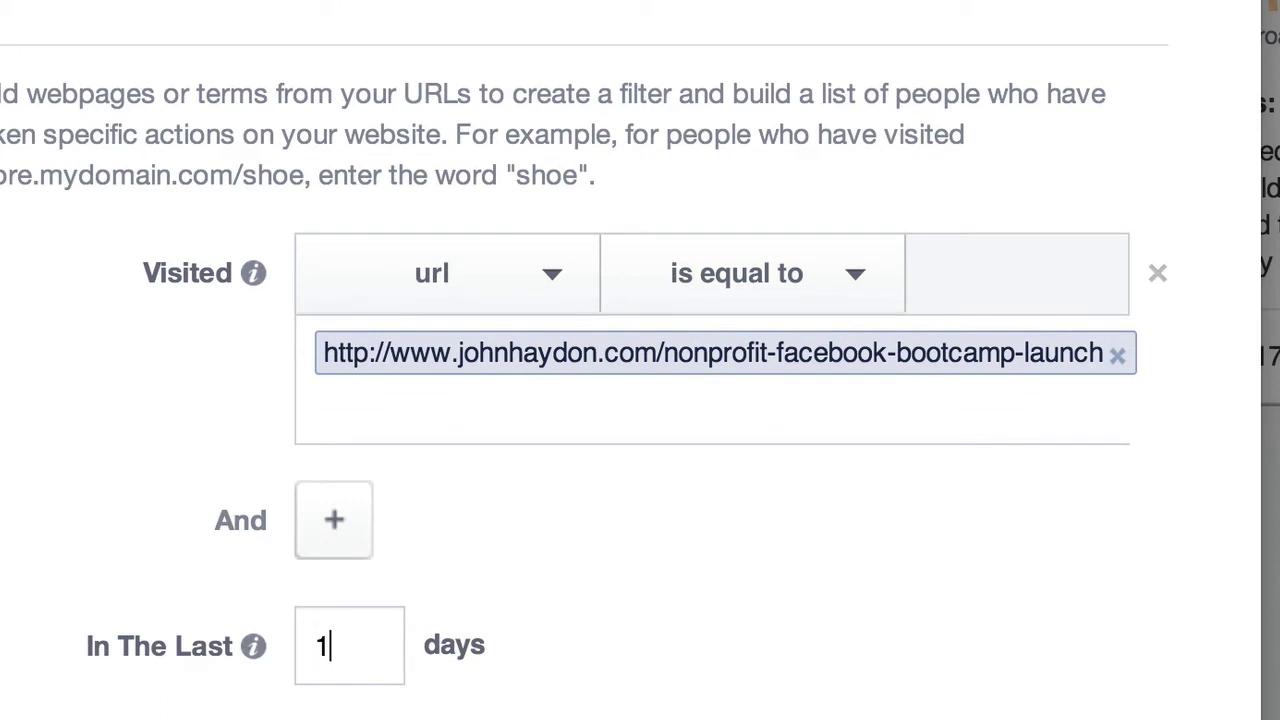
{"action": "type", "text": "30"}
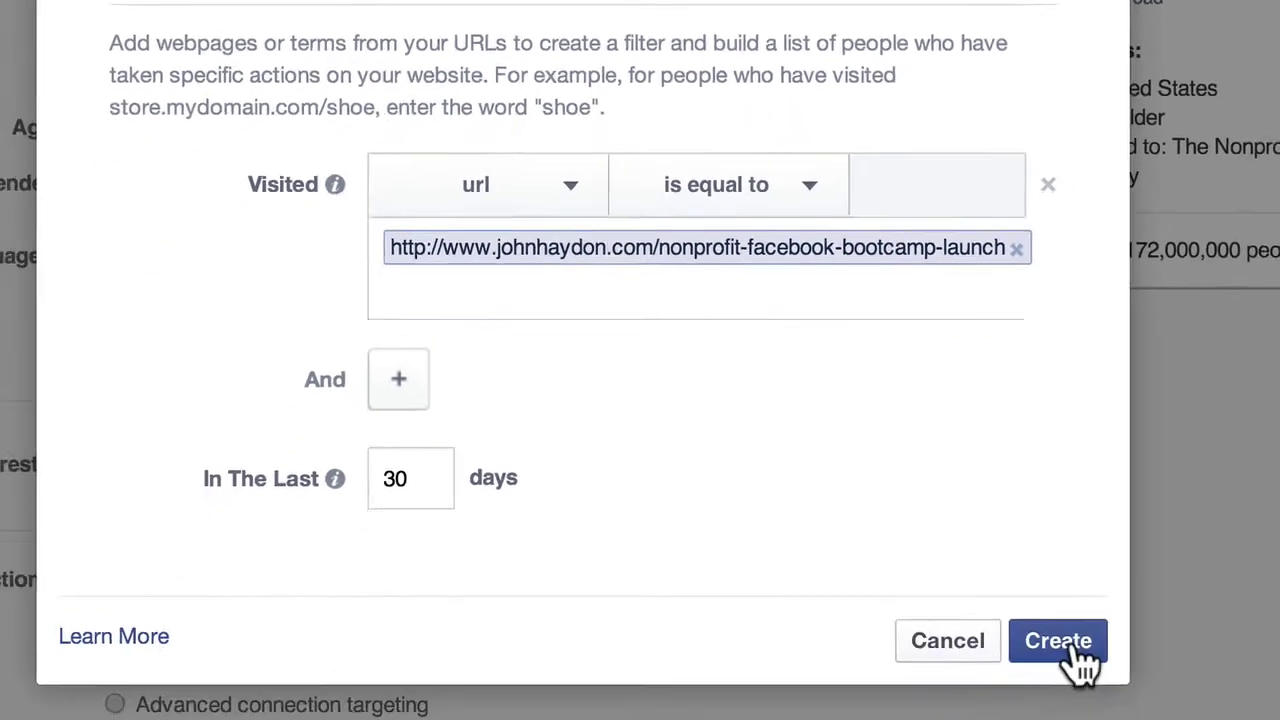
{"action": "left_click", "coordinate": [1045, 610]}
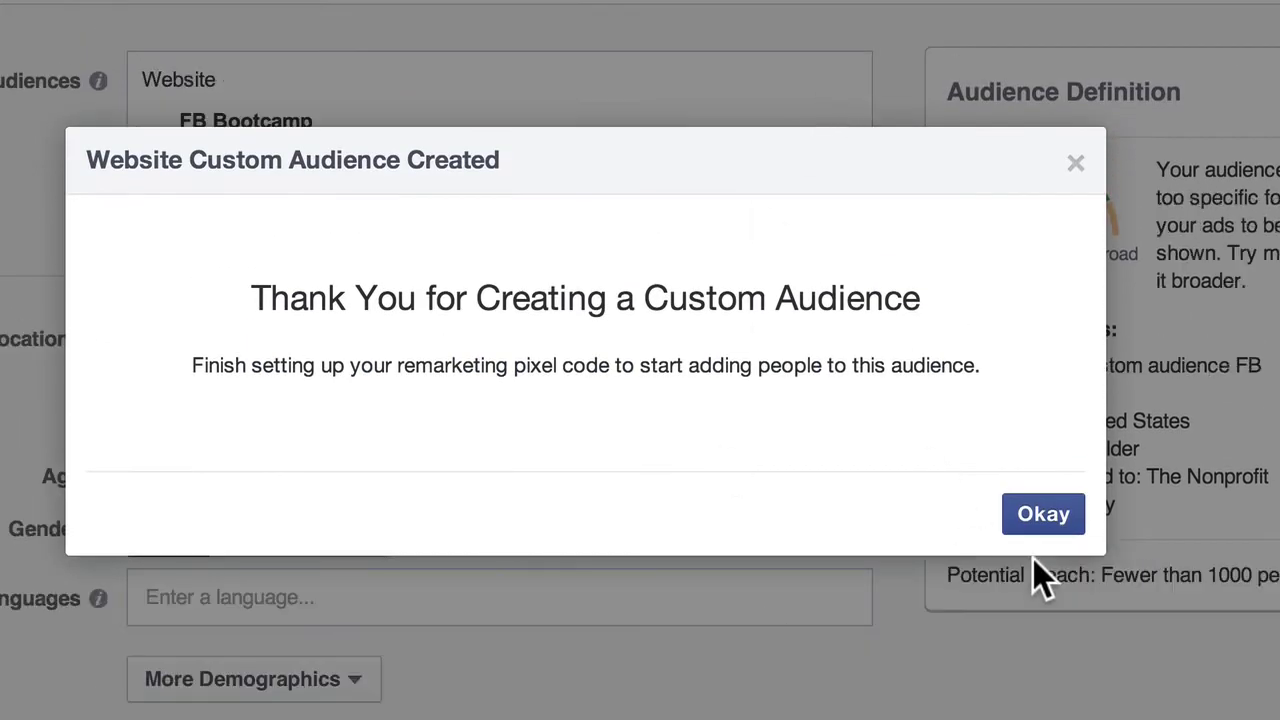
Dismiss the confirmation, check FB Bootcamp's include/exclude options, and choose Create New Custom Audience.
{"action": "left_click", "coordinate": [1035, 518]}
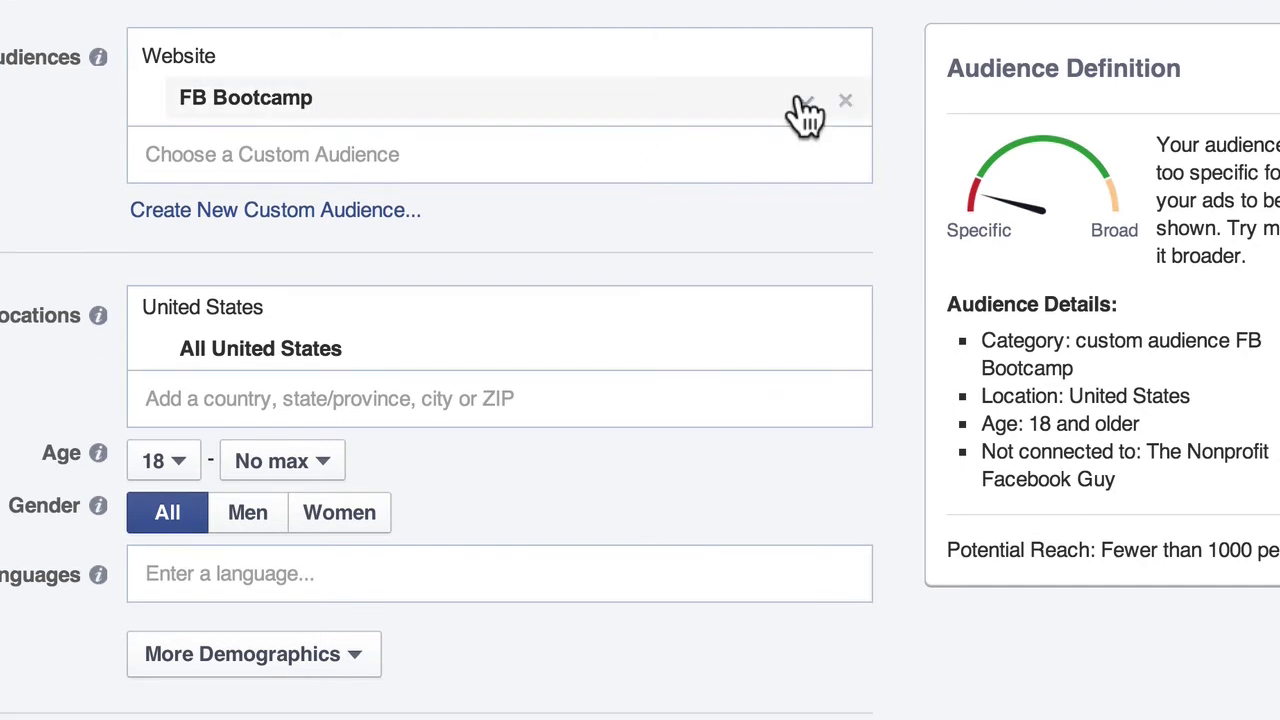
{"action": "left_click", "coordinate": [805, 125]}
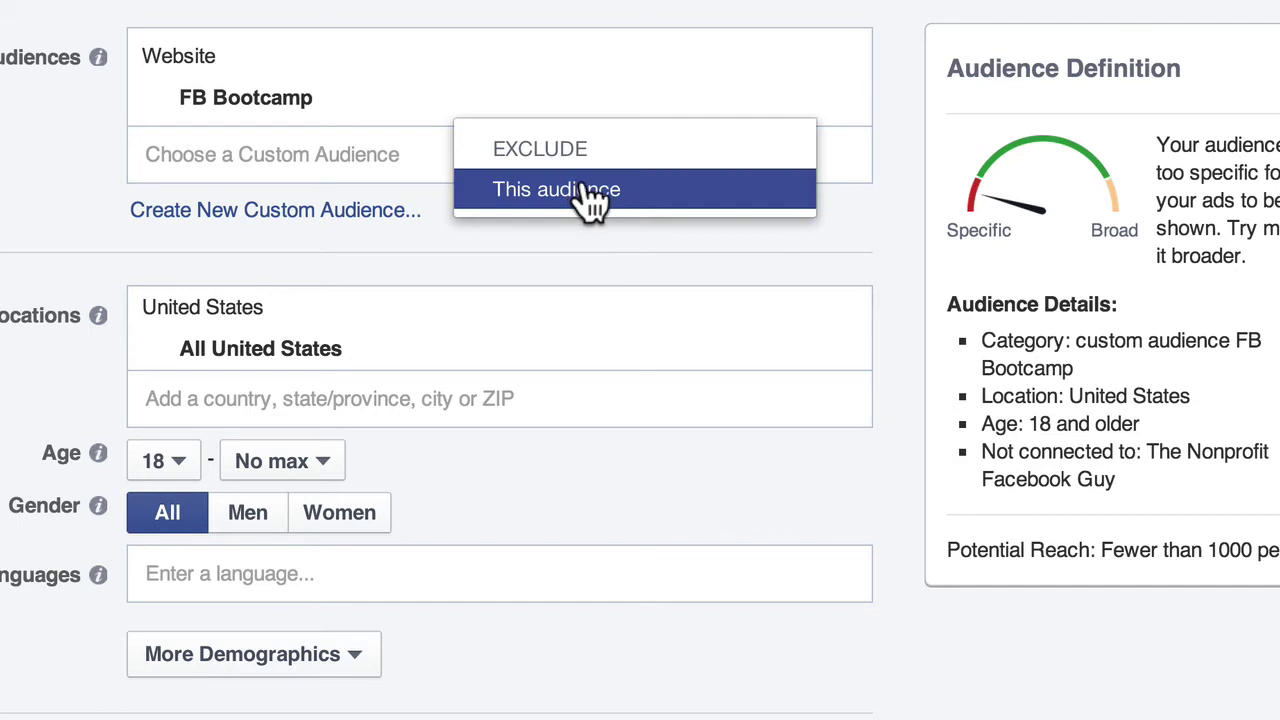
{"action": "left_click", "coordinate": [175, 130]}
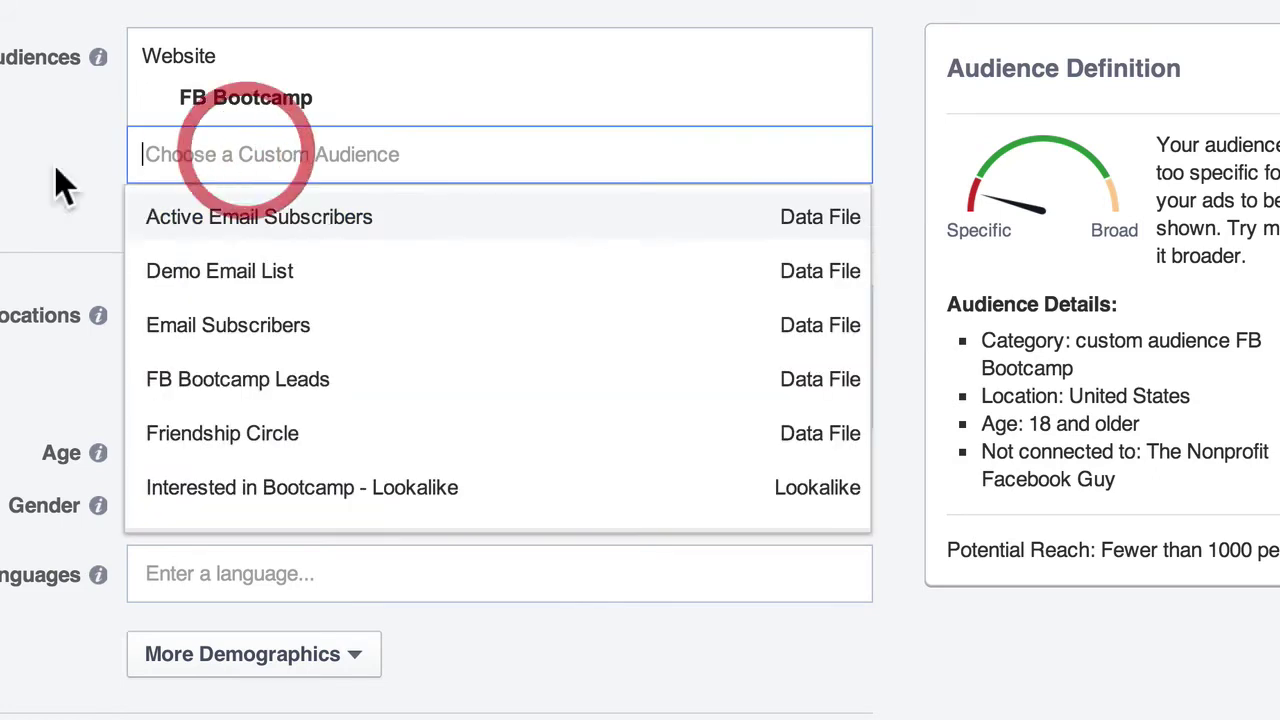
{"action": "left_click", "coordinate": [11, 185]}
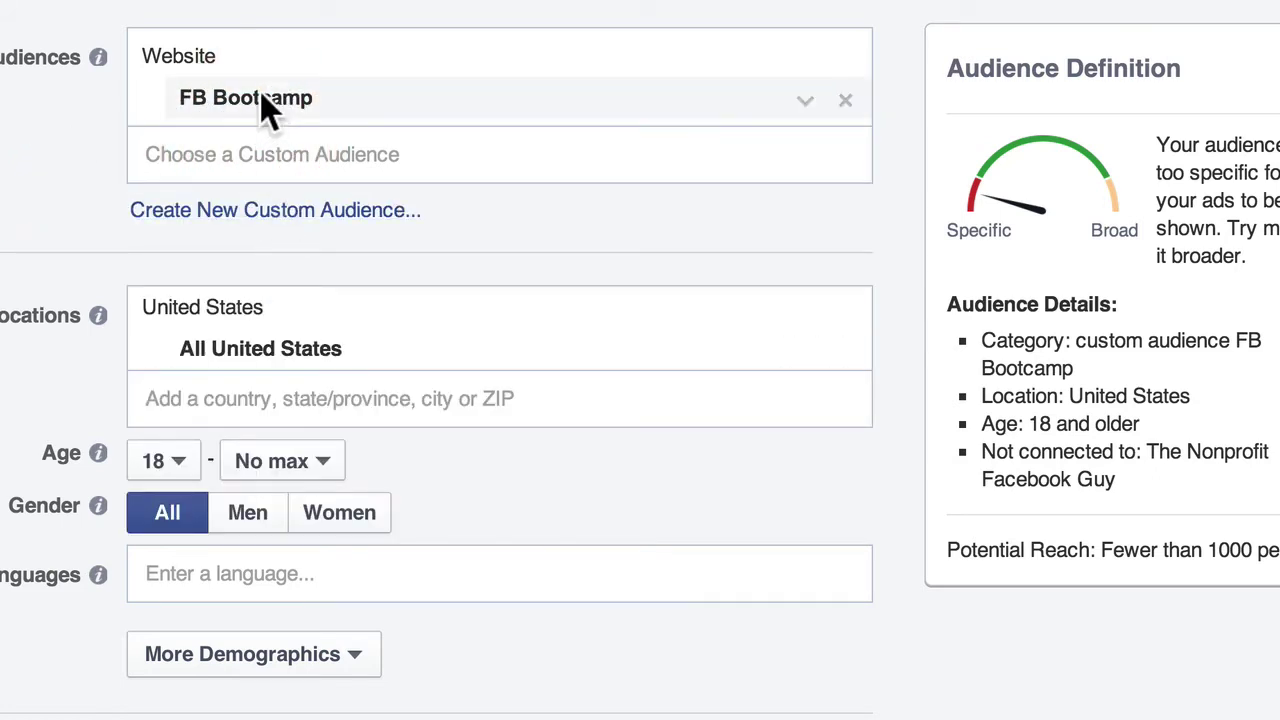
{"action": "left_click", "coordinate": [386, 212]}
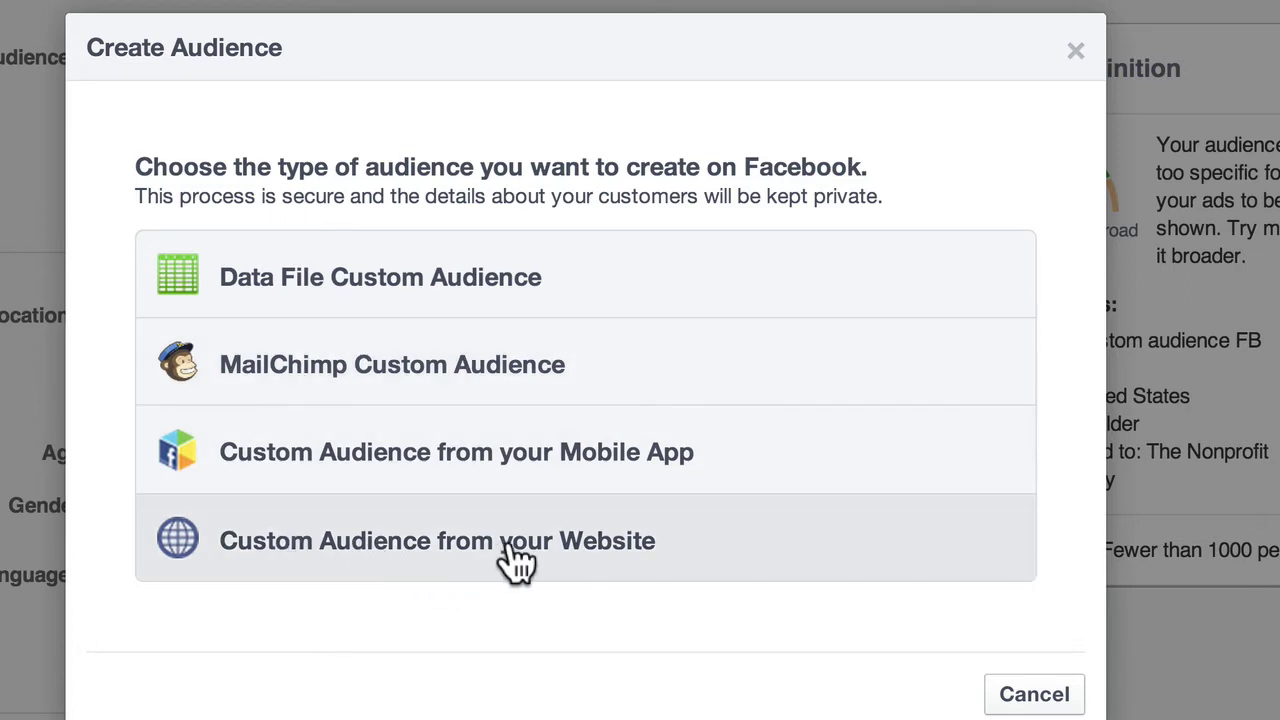
Cancel the Create Audience dialog, leaving Power Editor's Campaigns list showing.
{"action": "left_click", "coordinate": [1036, 694]}
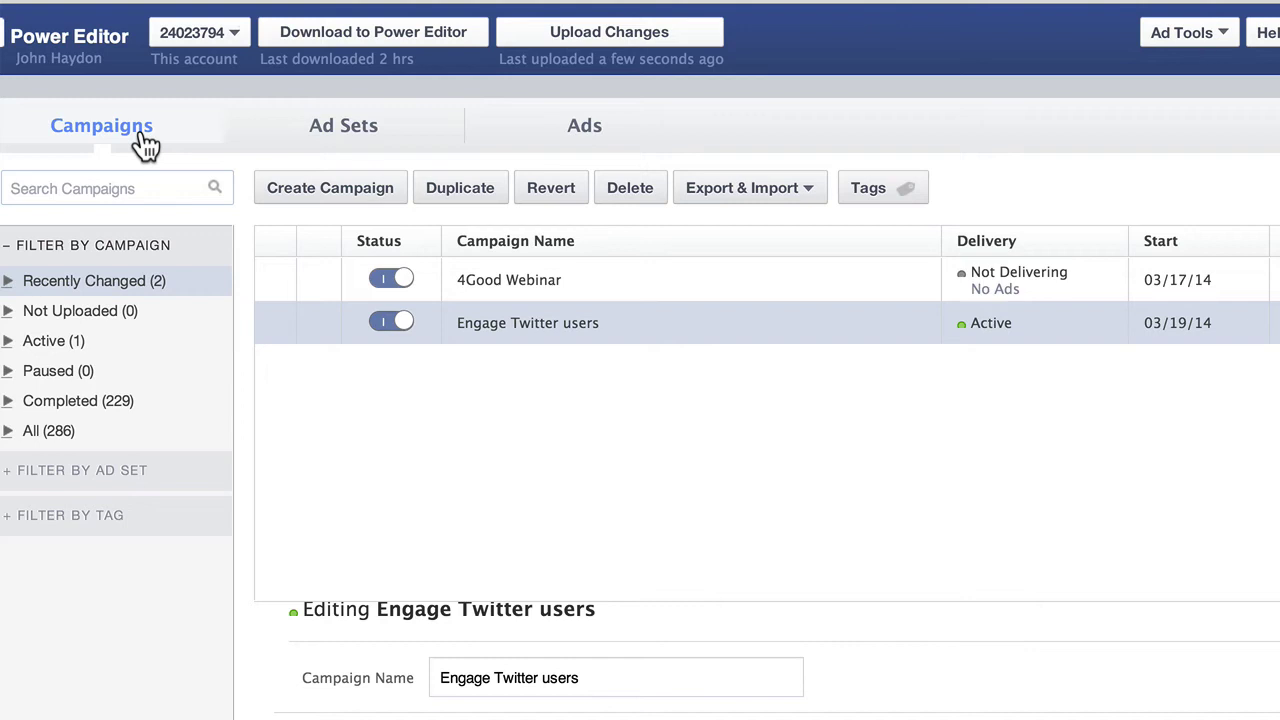
Switch between the Ad Sets, Ads and Campaigns lists, ending on the ads list.
{"action": "left_click", "coordinate": [362, 137]}
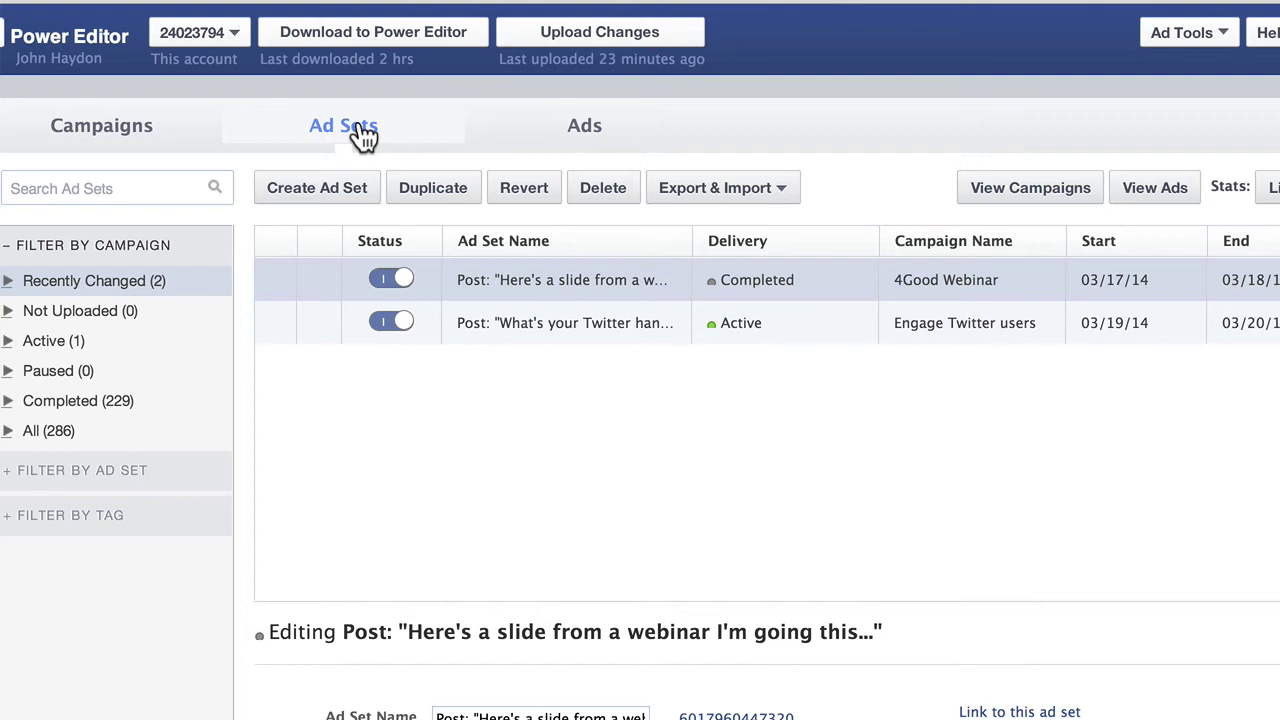
{"action": "left_click", "coordinate": [596, 132]}
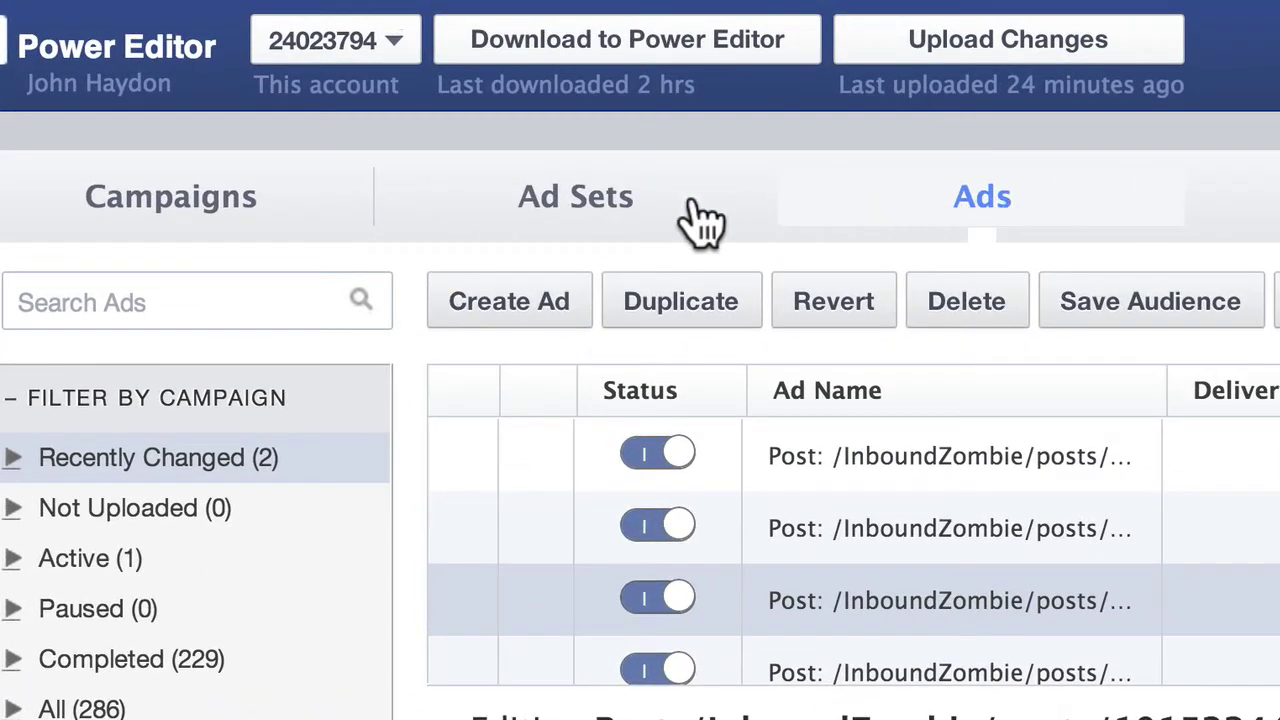
{"action": "left_click", "coordinate": [618, 212]}
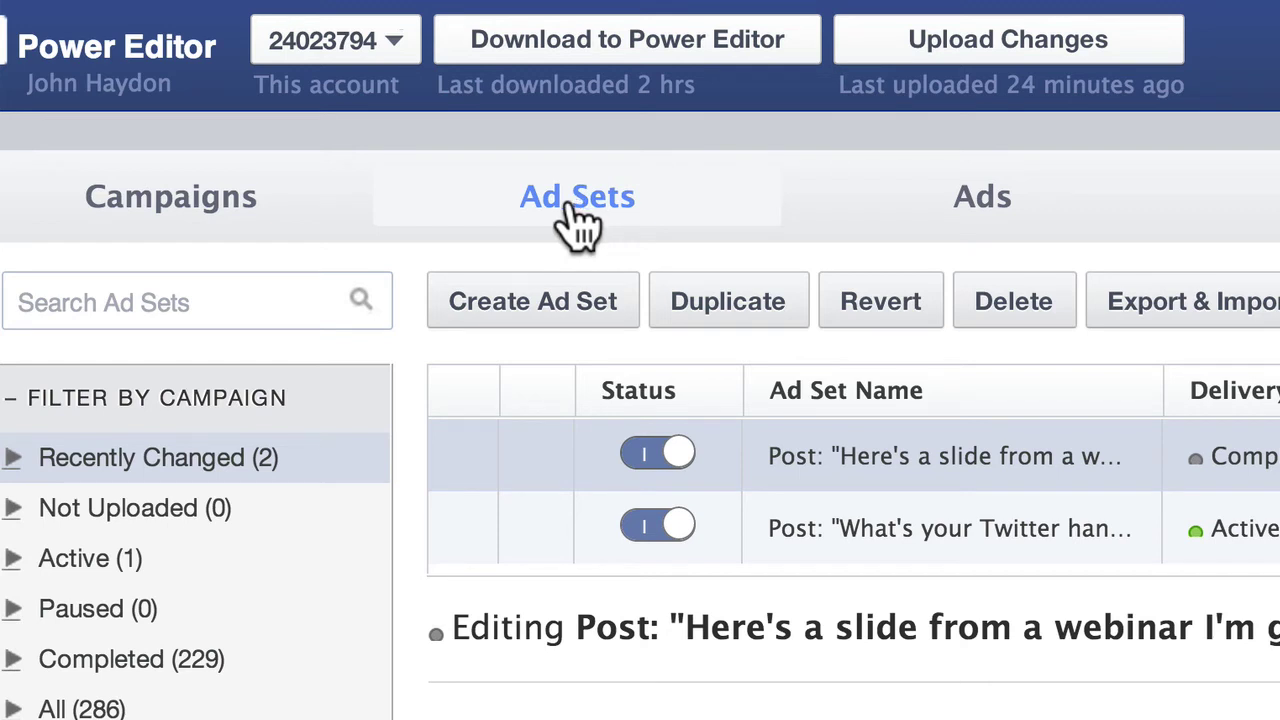
{"action": "left_click", "coordinate": [232, 208]}
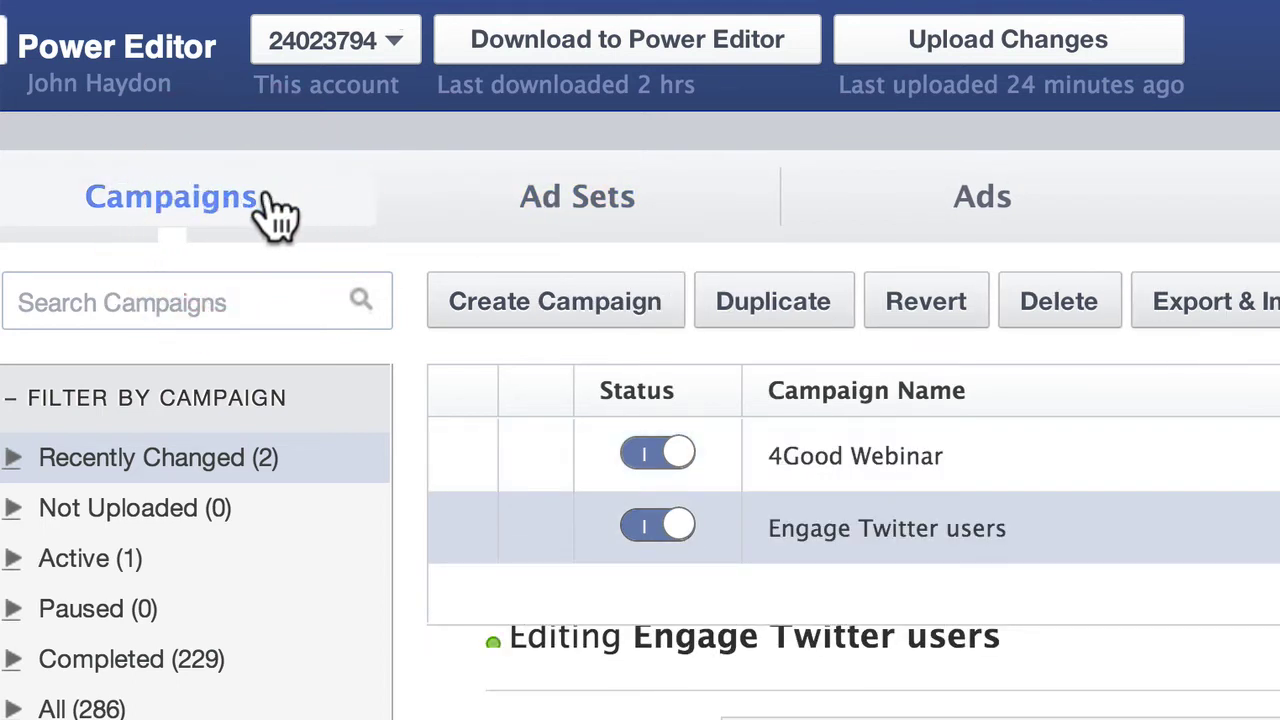
{"action": "left_click", "coordinate": [626, 203]}
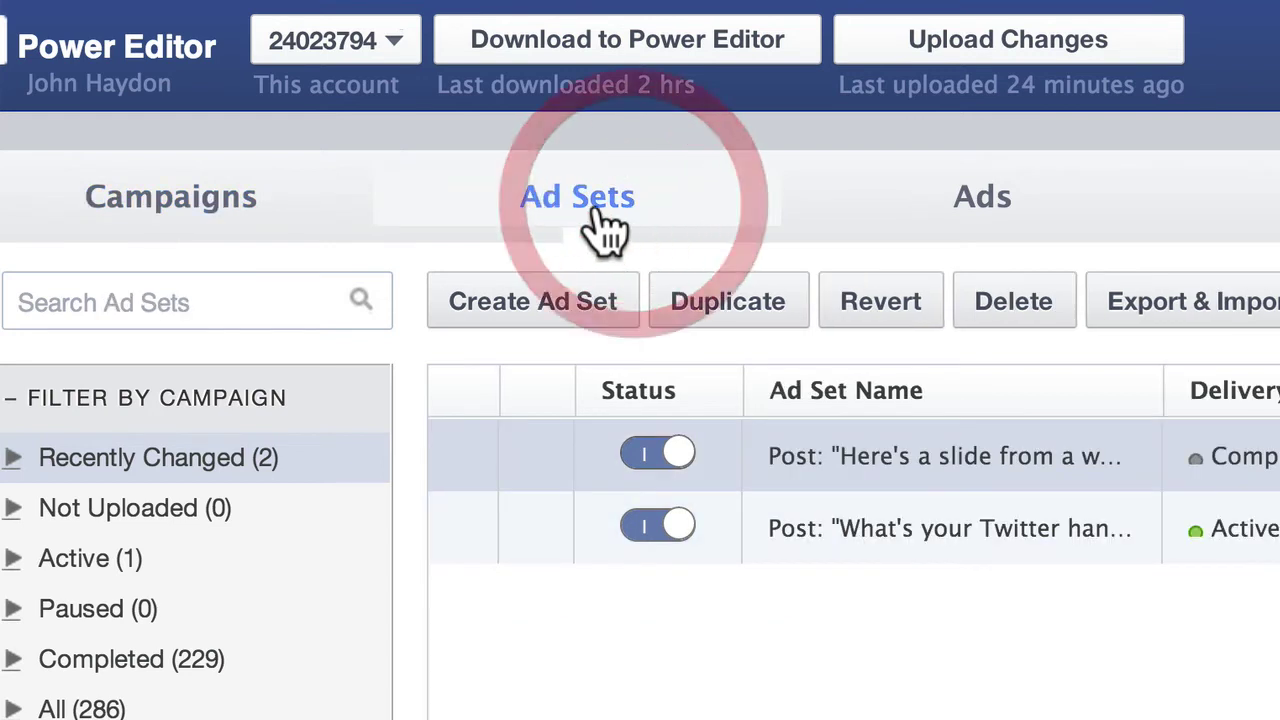
{"action": "left_click", "coordinate": [985, 198]}
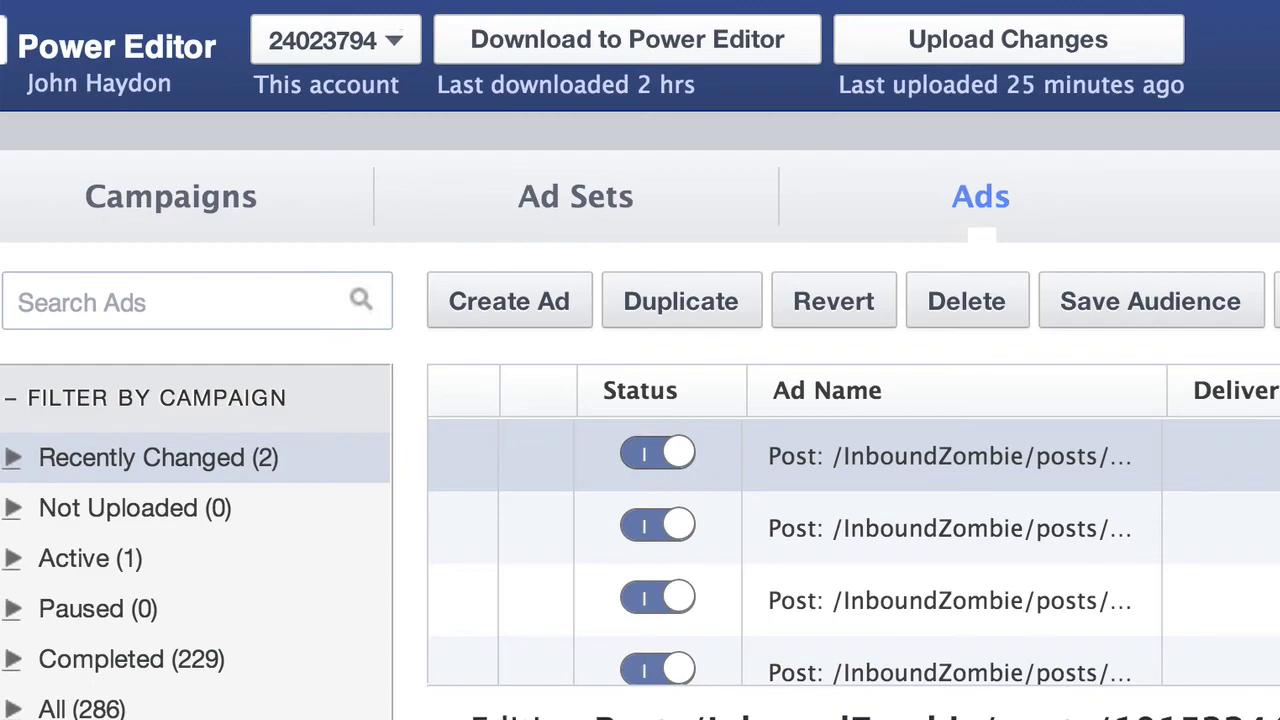
{"action": "left_click", "coordinate": [1005, 36]}
Open Ad Tools > Audiences, preview the Website custom audience setup, then close it.
{"action": "left_click", "coordinate": [833, 125]}
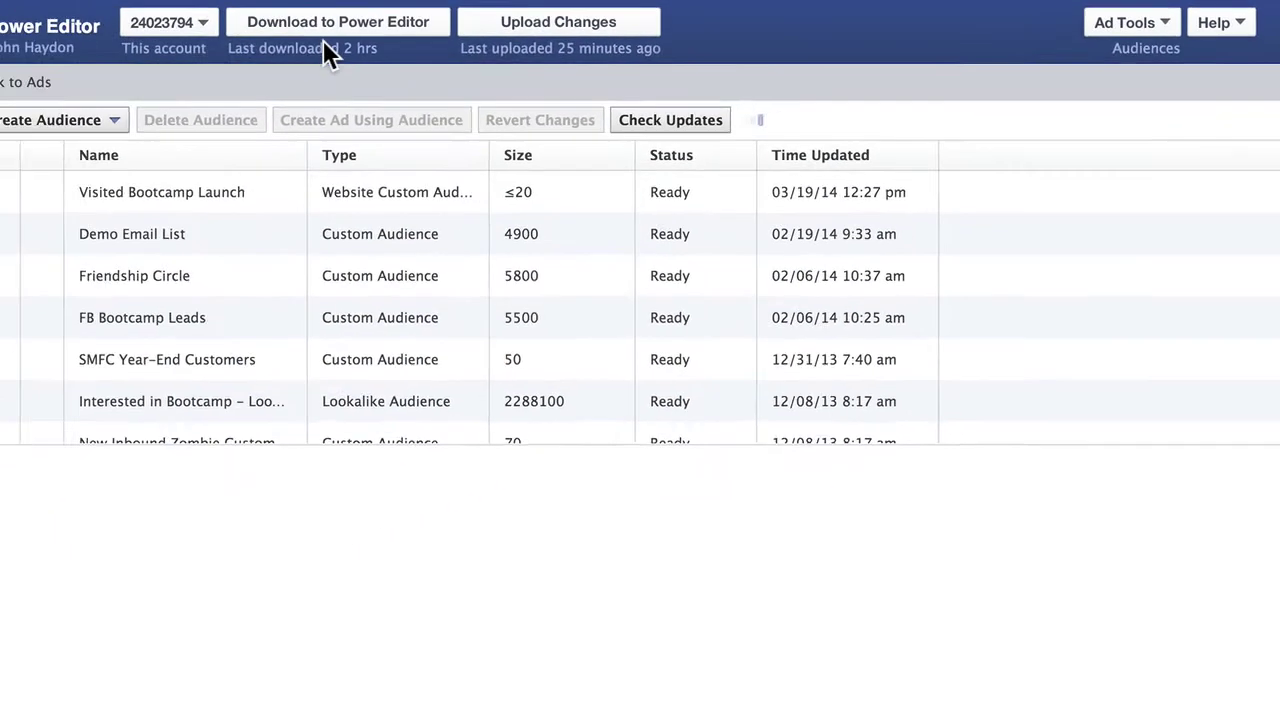
{"action": "left_click", "coordinate": [114, 120]}
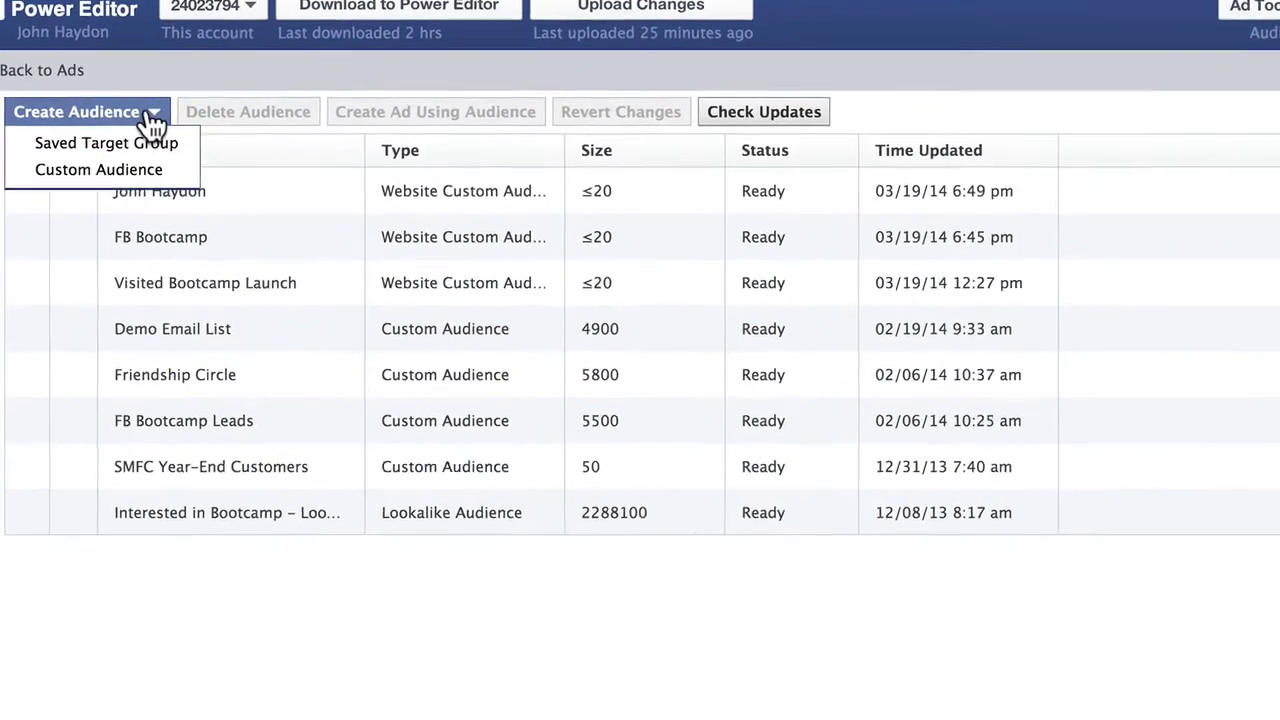
{"action": "left_click", "coordinate": [76, 178]}
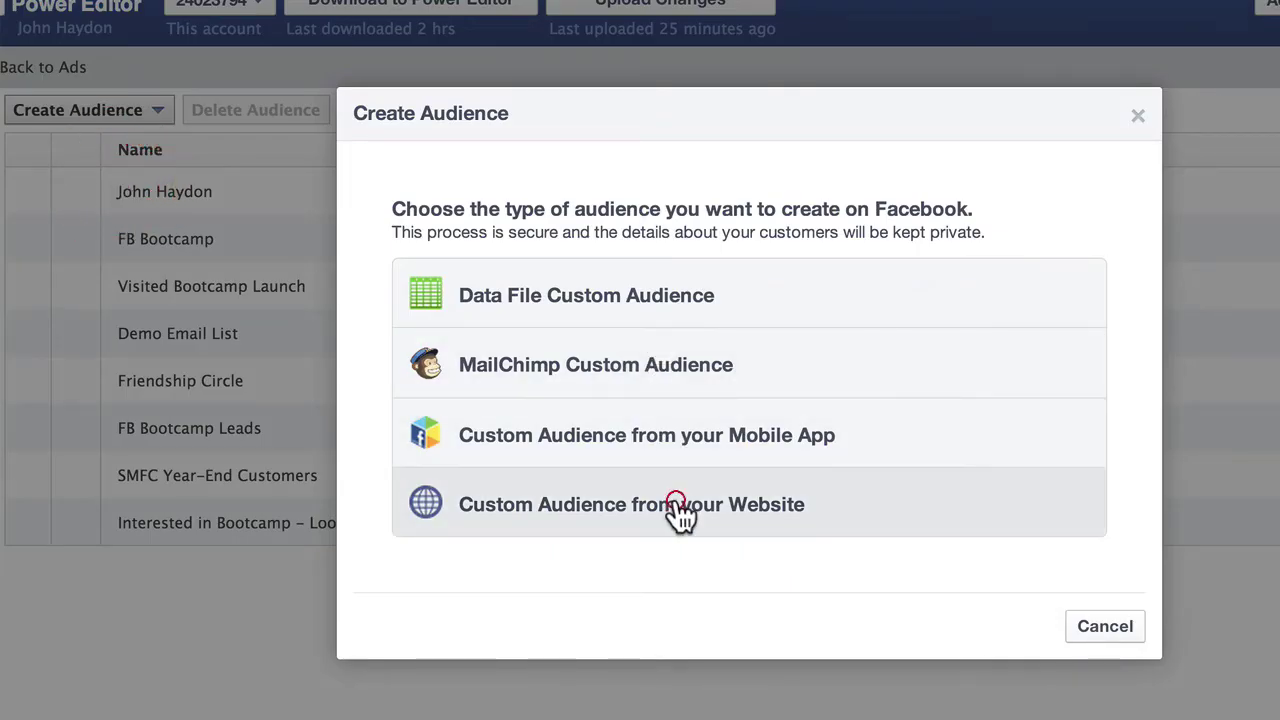
{"action": "left_click", "coordinate": [676, 503]}
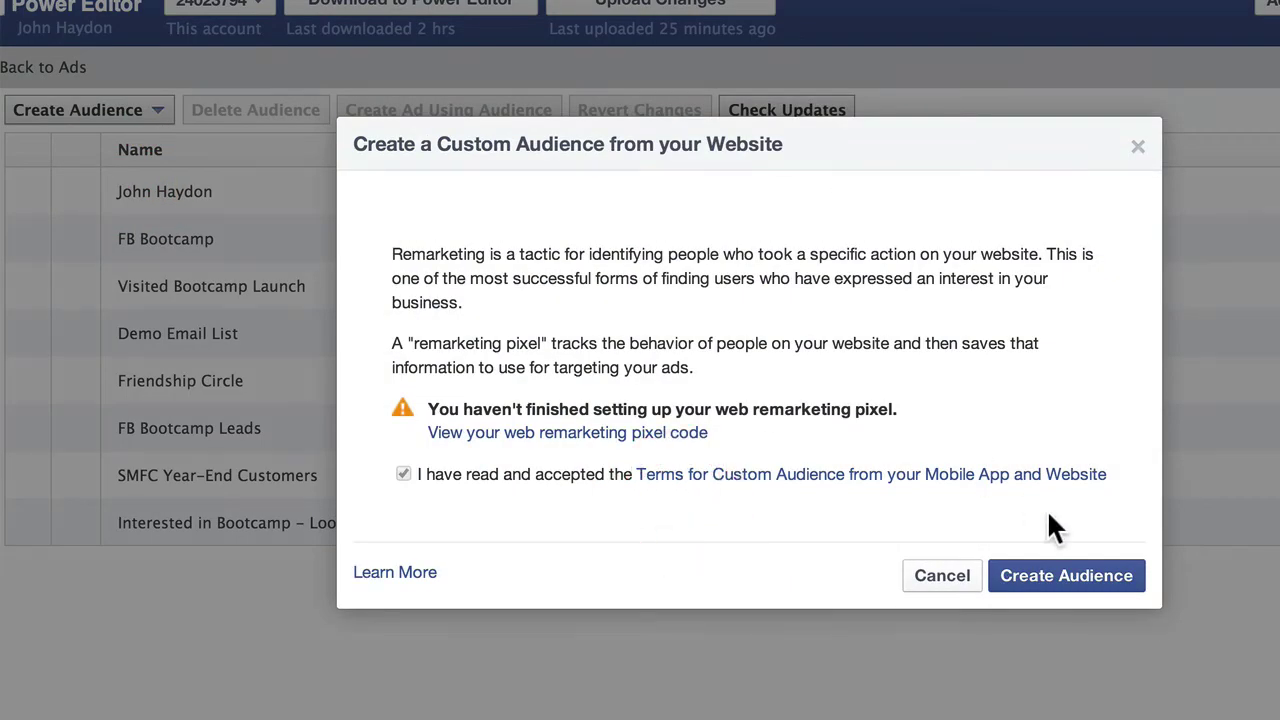
{"action": "left_click", "coordinate": [1138, 146]}
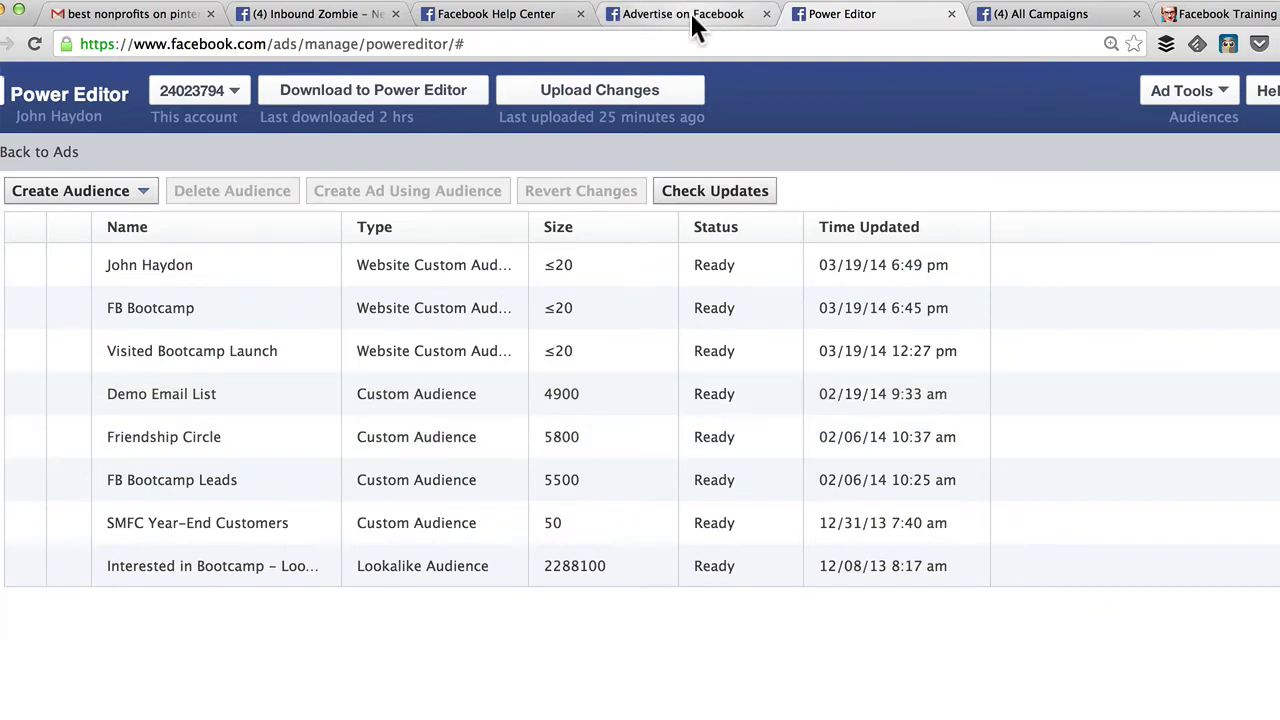
{"action": "left_click", "coordinate": [688, 14]}
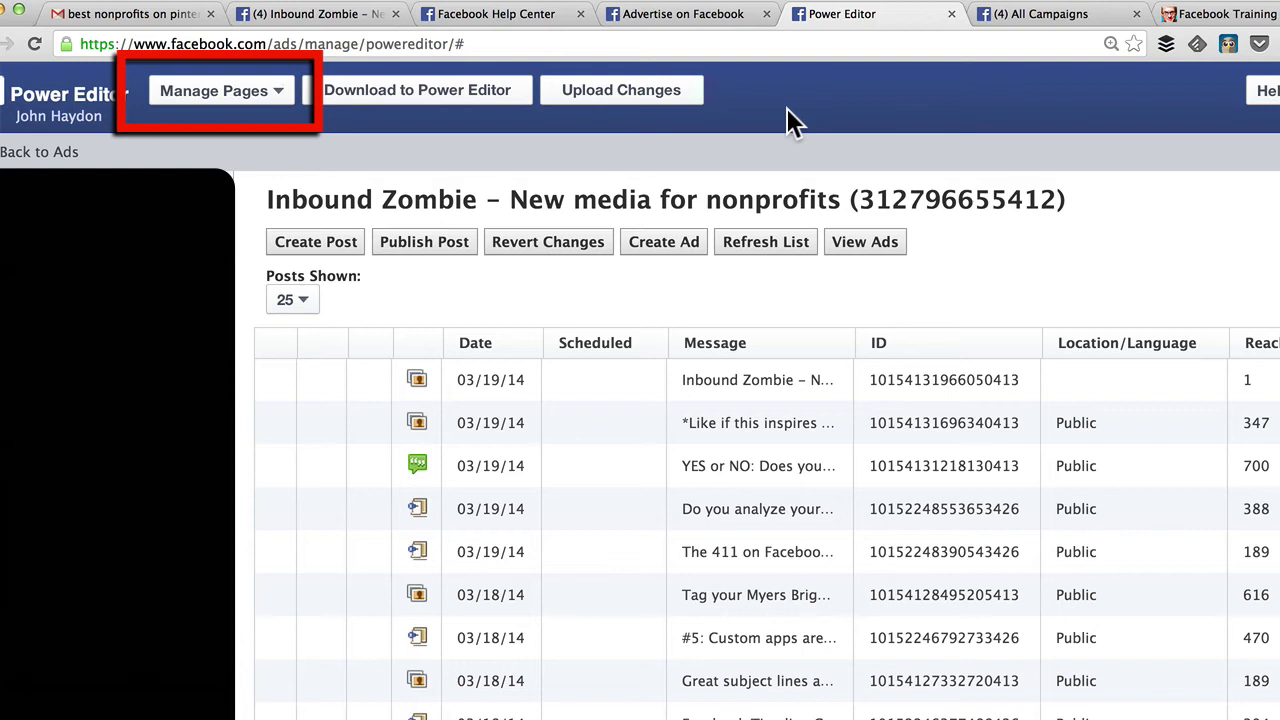
Create a new unpublished post for the Inbound Zombie page.
{"action": "left_click", "coordinate": [333, 250]}
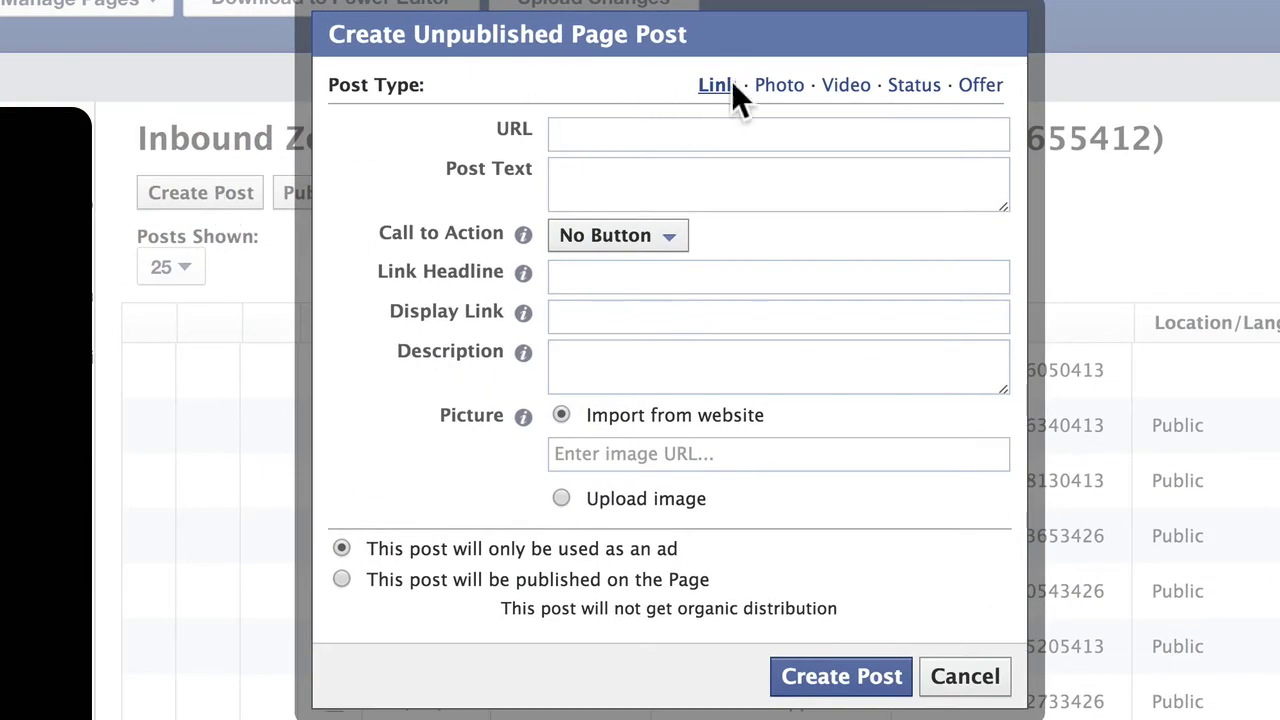
Try the Status, Video and Photo post types for the unpublished post.
{"action": "left_click", "coordinate": [902, 88]}
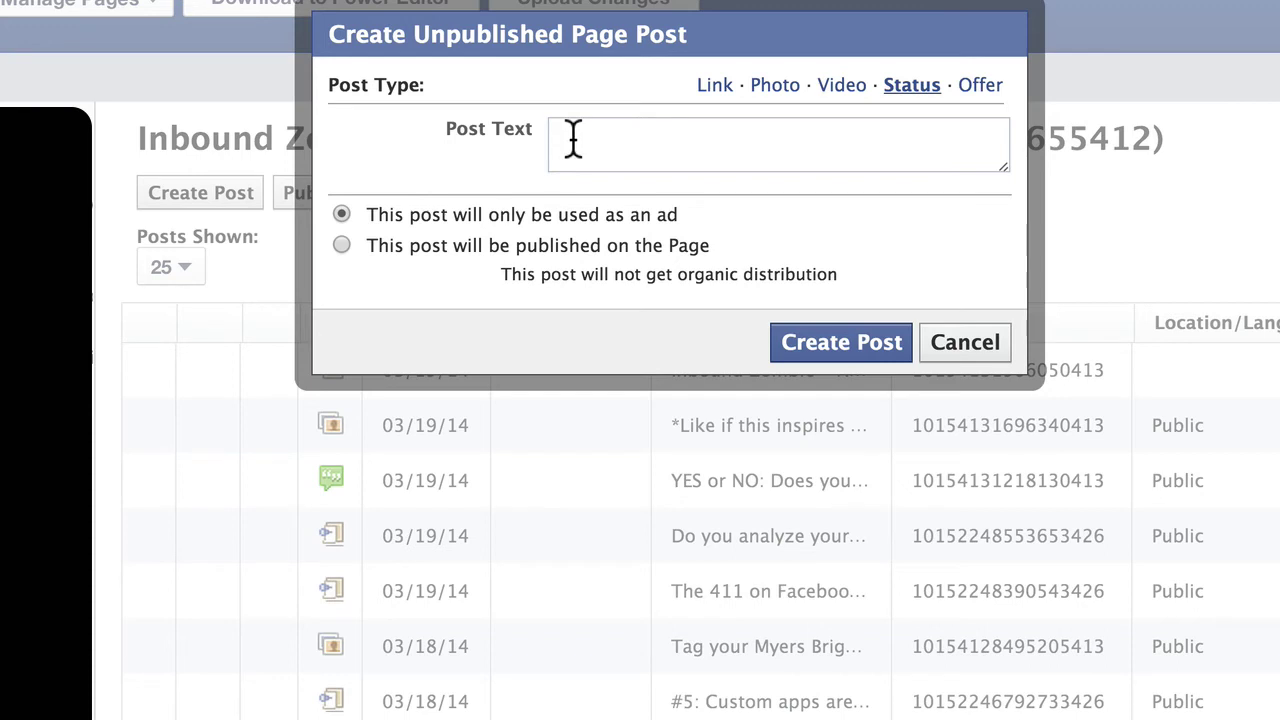
{"action": "left_click", "coordinate": [851, 82]}
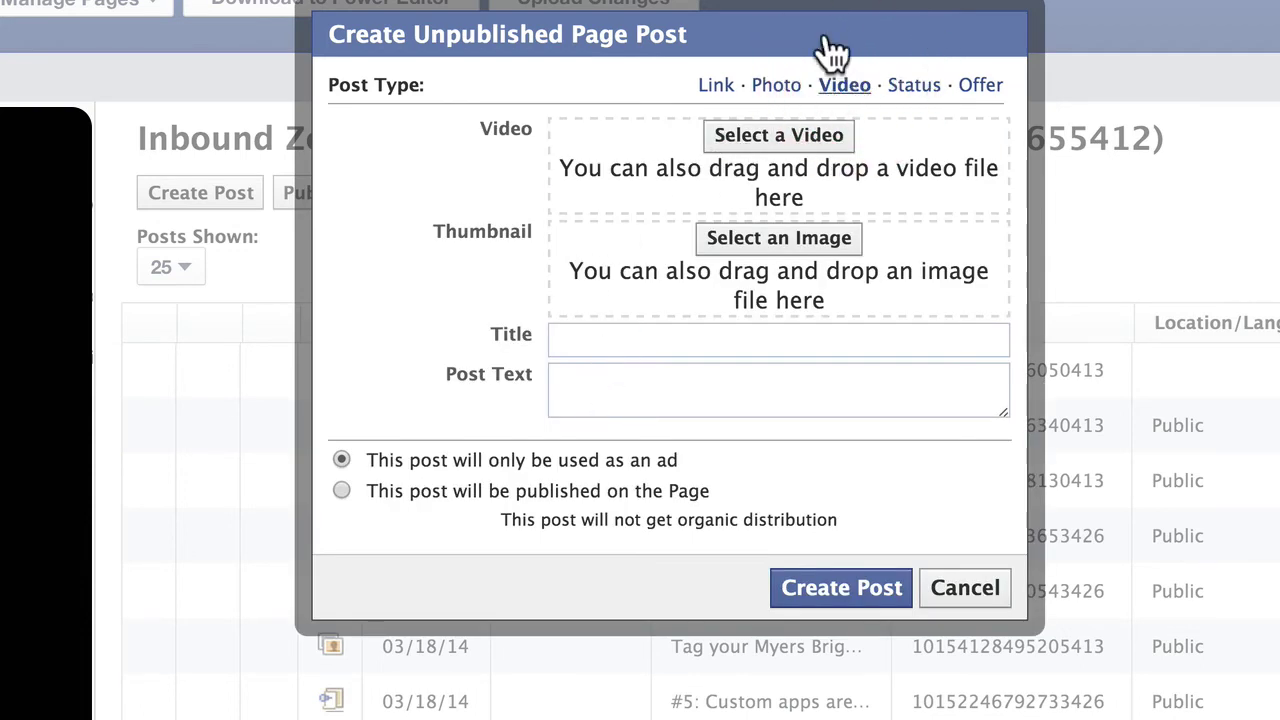
{"action": "left_click", "coordinate": [780, 85]}
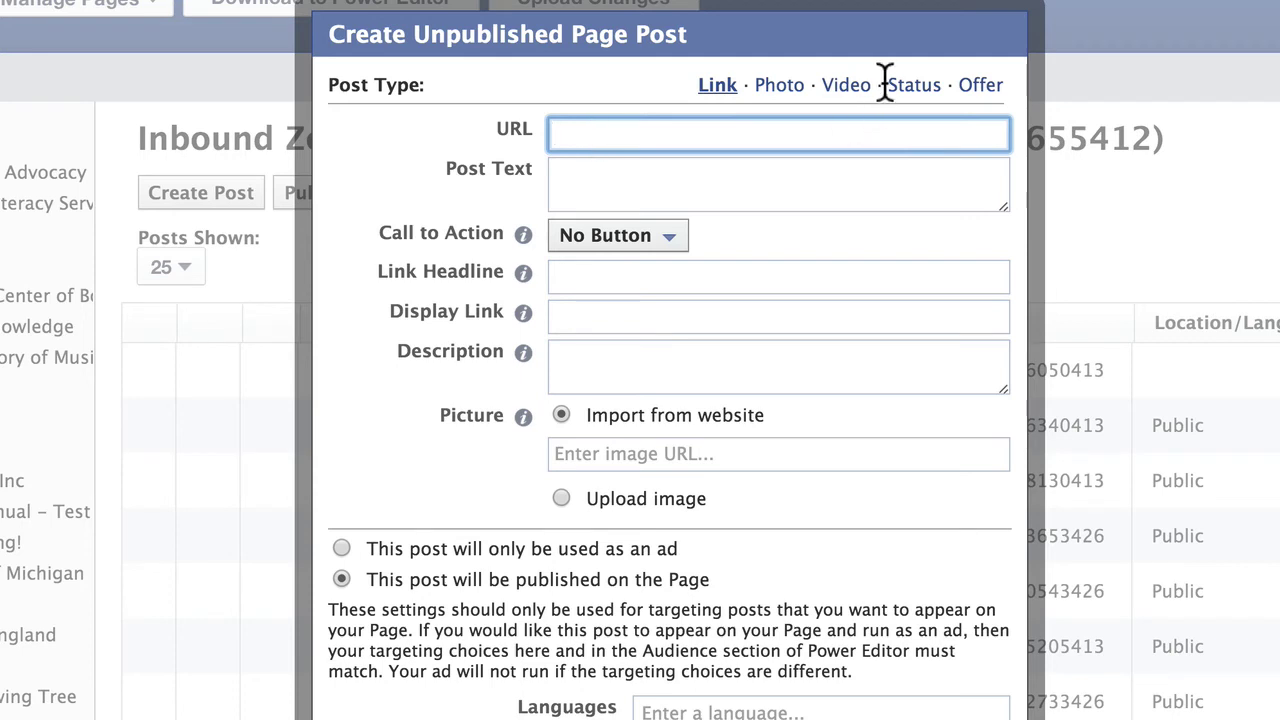
{"action": "left_click", "coordinate": [800, 88]}
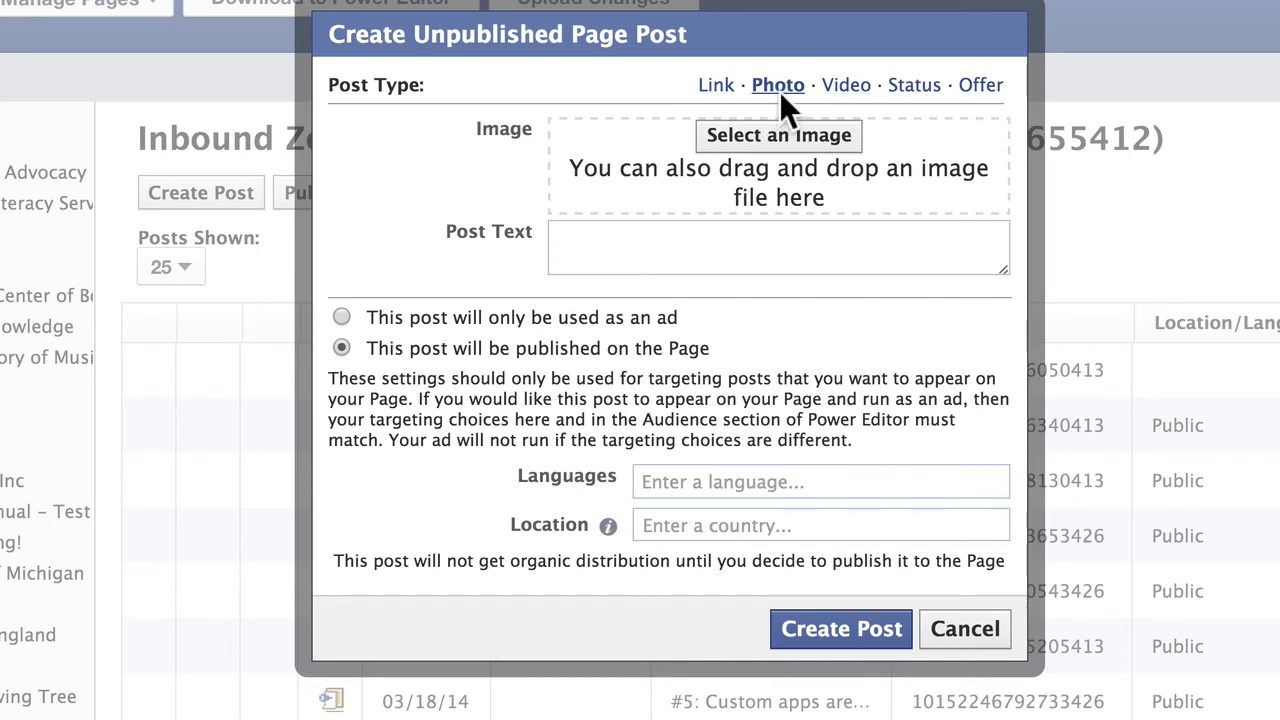
{"action": "left_click", "coordinate": [719, 88]}
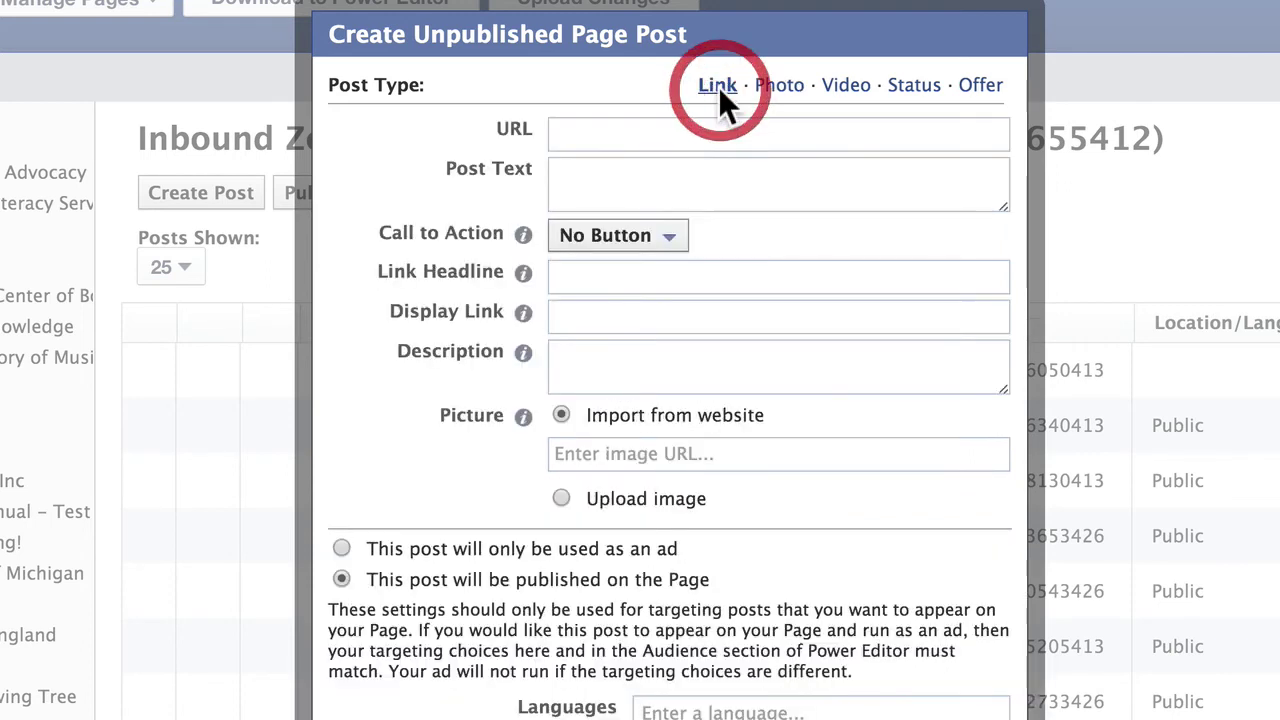
{"action": "left_click", "coordinate": [591, 136]}
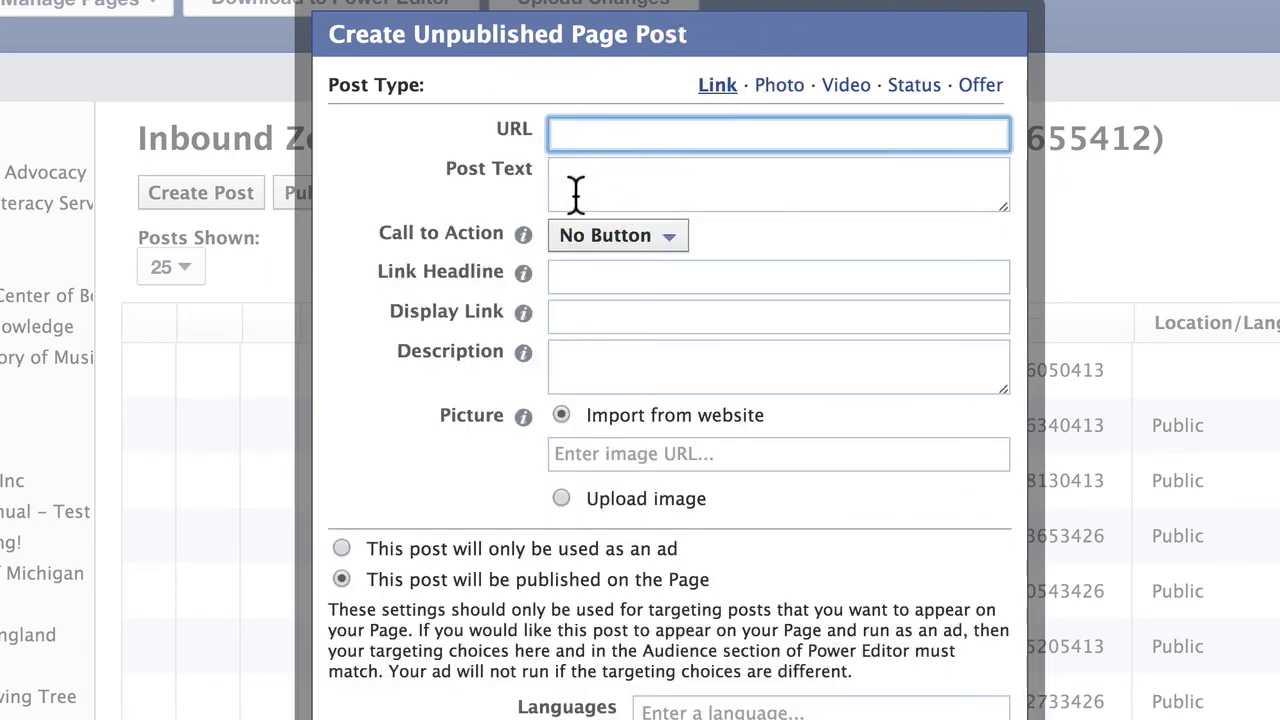
{"action": "left_click", "coordinate": [574, 178]}
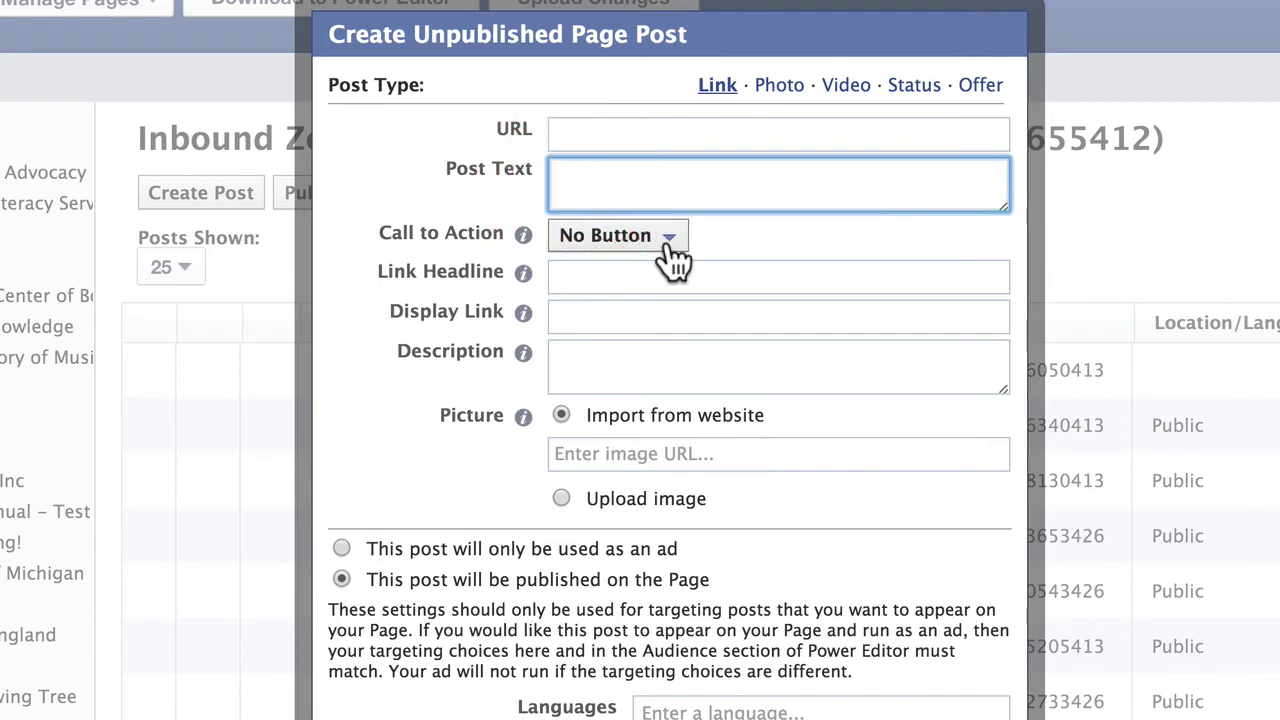
{"action": "left_click", "coordinate": [565, 280]}
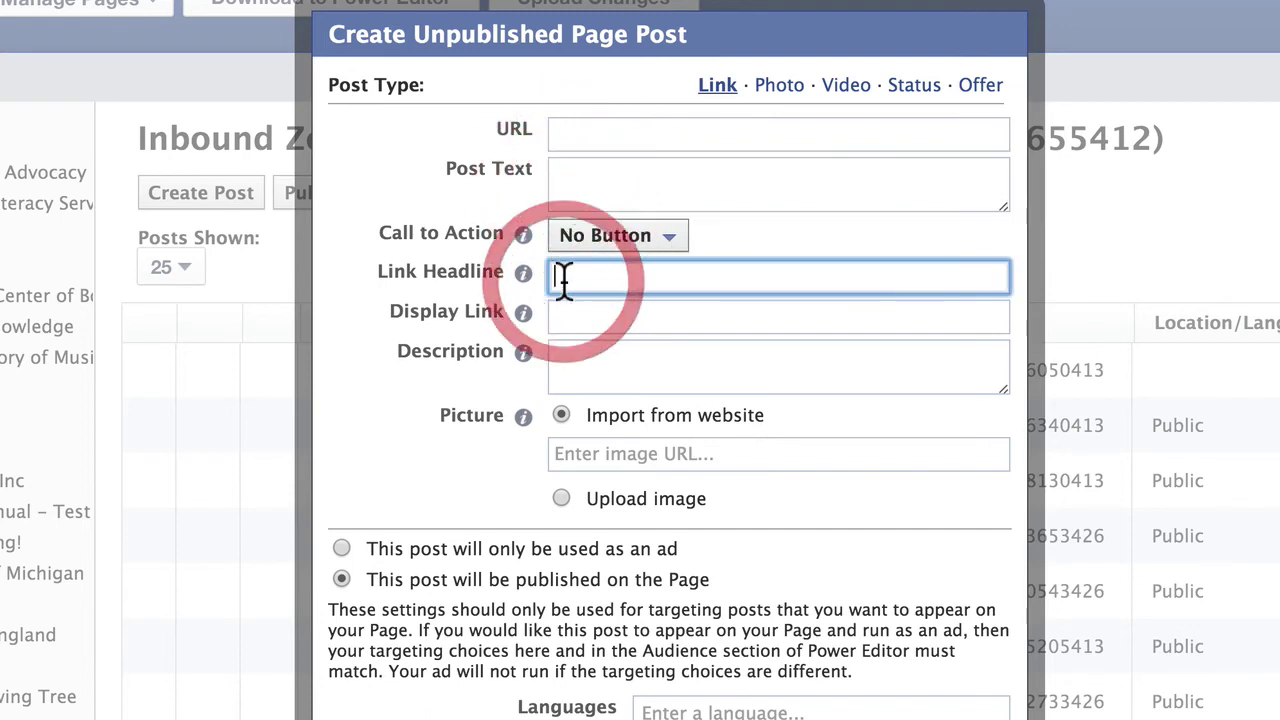
{"action": "left_click", "coordinate": [568, 310]}
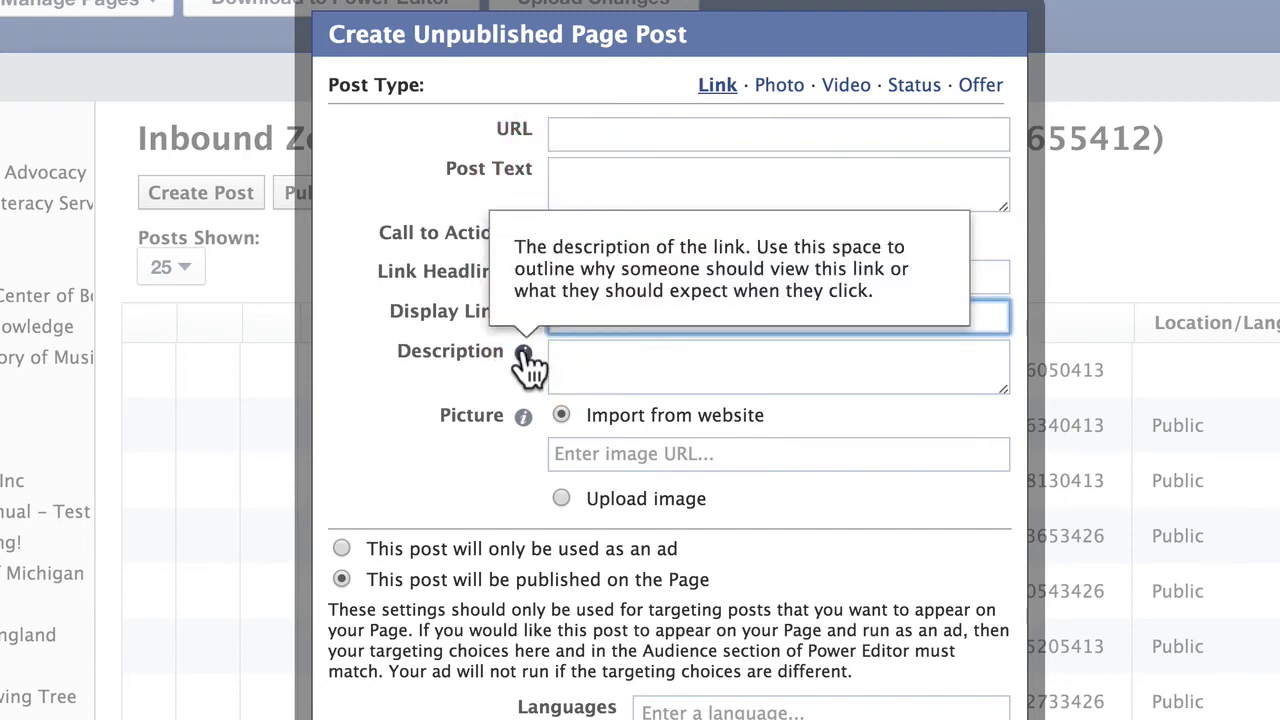
{"action": "mouse_move", "coordinate": [521, 418]}
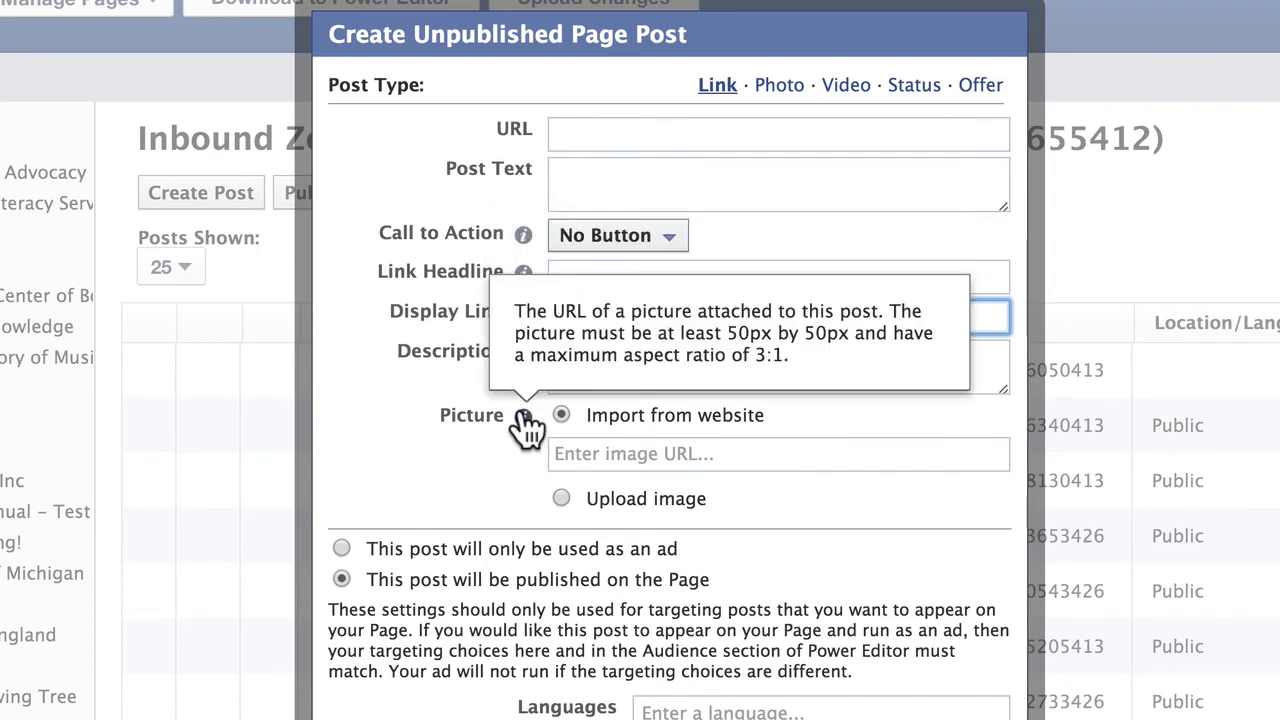
Pick Sign Up as the call to action, then cancel the post form.
{"action": "left_click", "coordinate": [670, 250]}
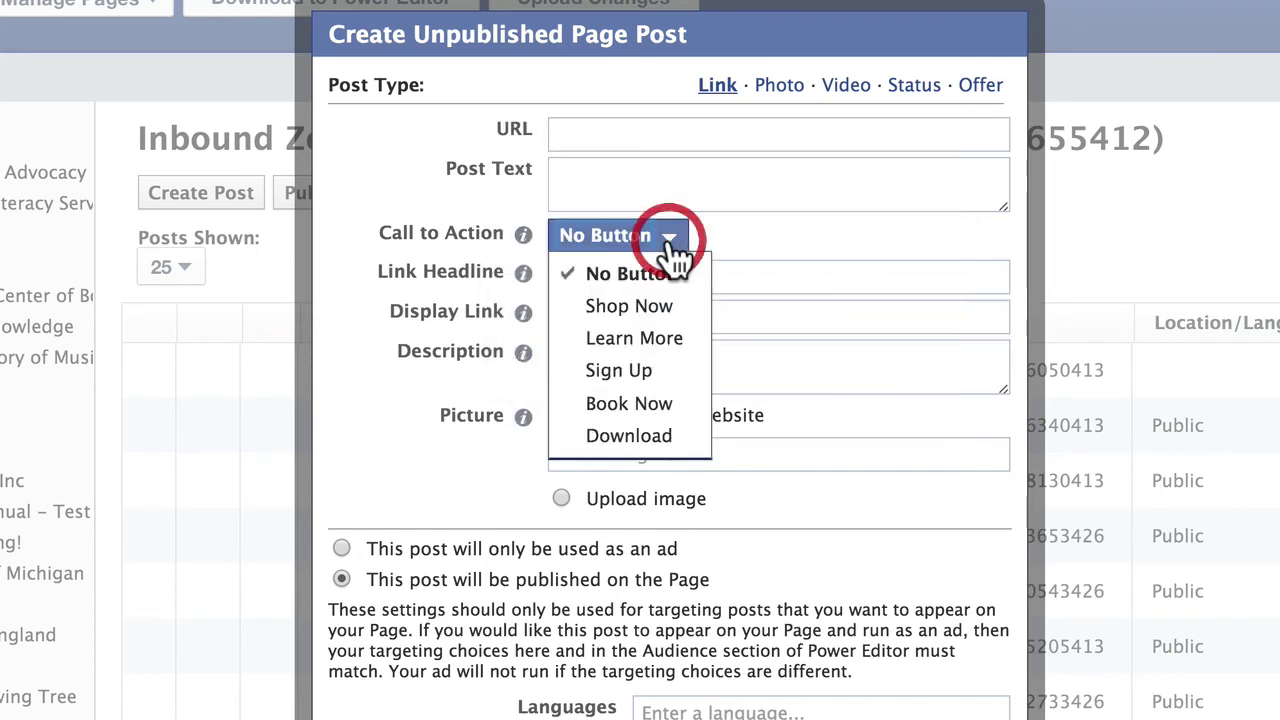
{"action": "left_click", "coordinate": [661, 369]}
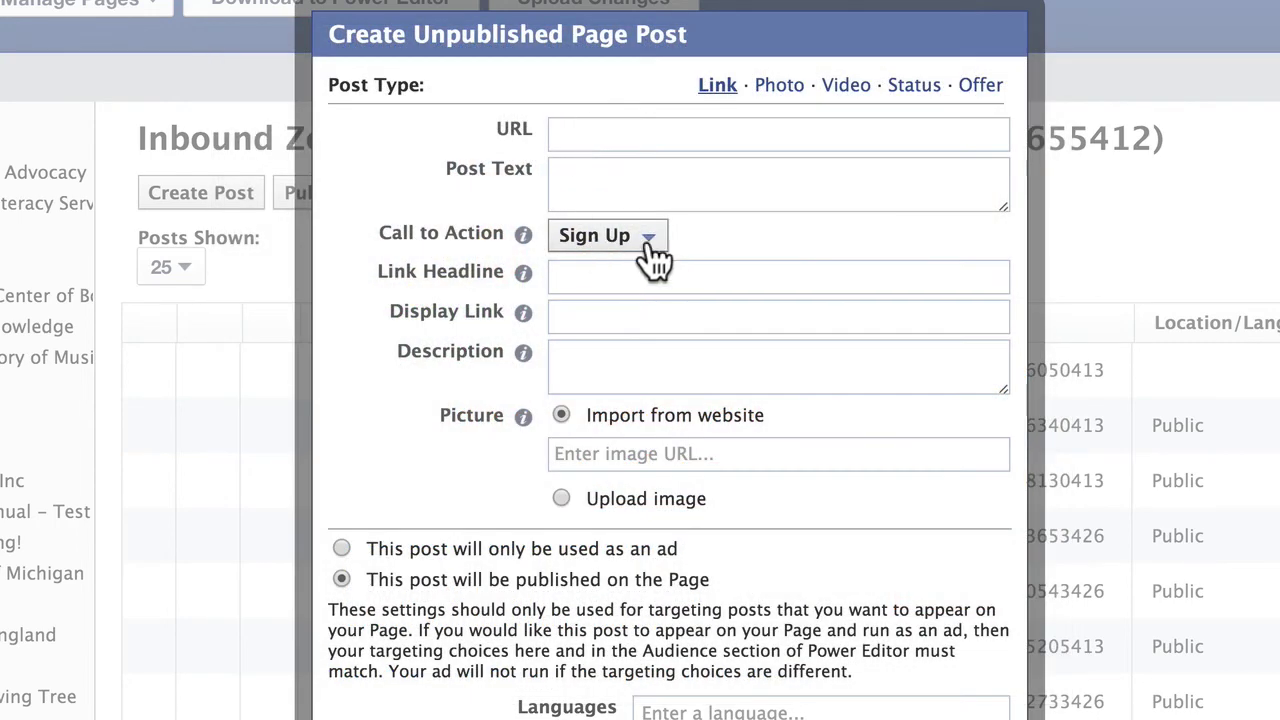
{"action": "left_click", "coordinate": [395, 195]}
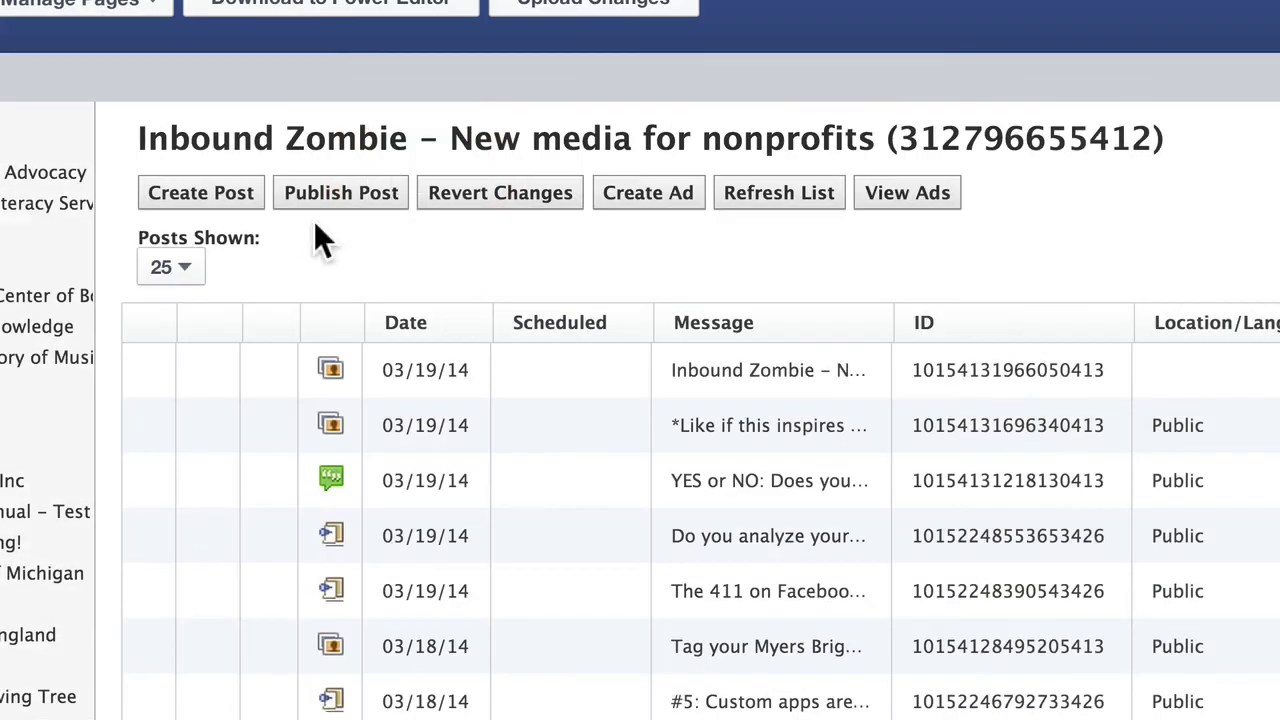
{"action": "left_click", "coordinate": [150, 370]}
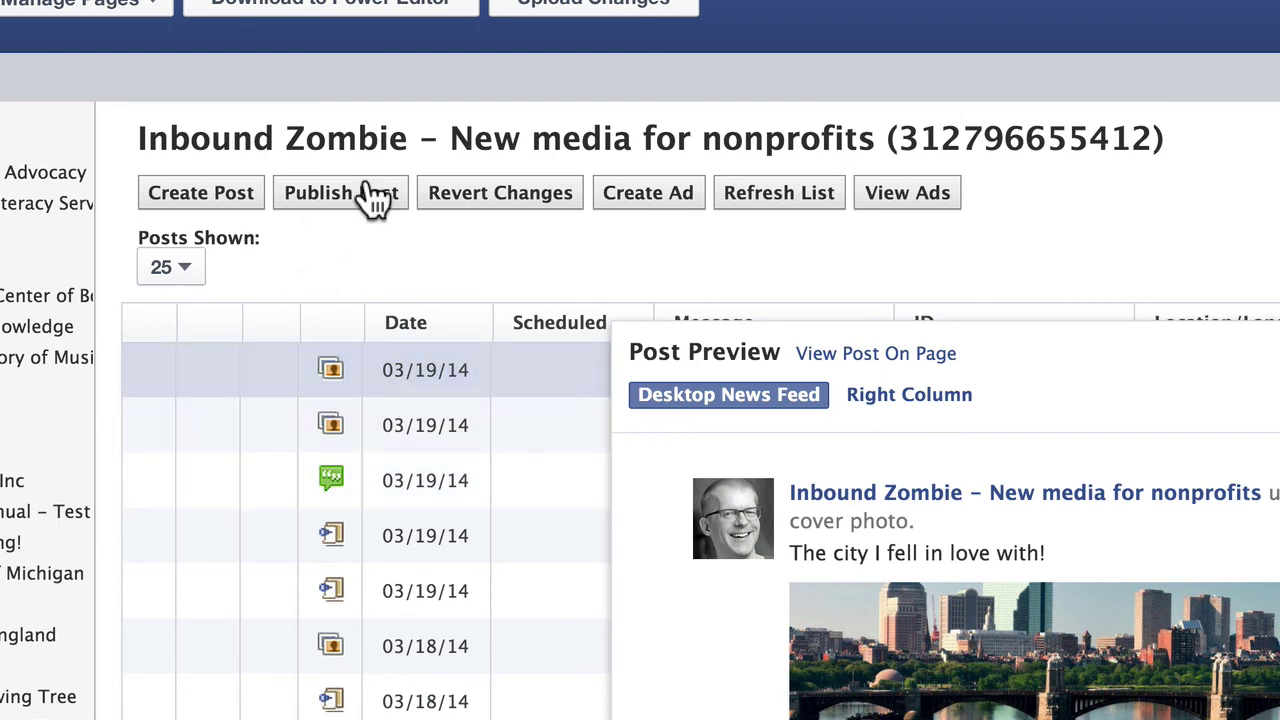
{"action": "left_click", "coordinate": [339, 277]}
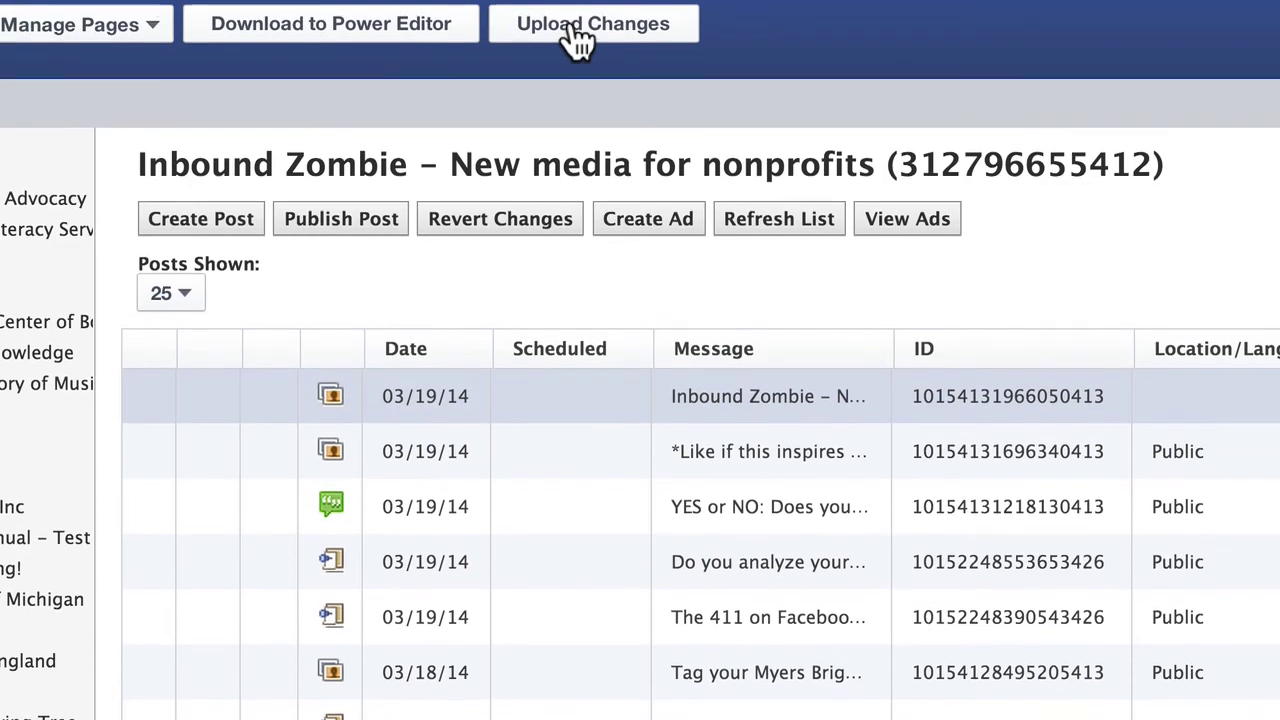
{"action": "left_click", "coordinate": [578, 52]}
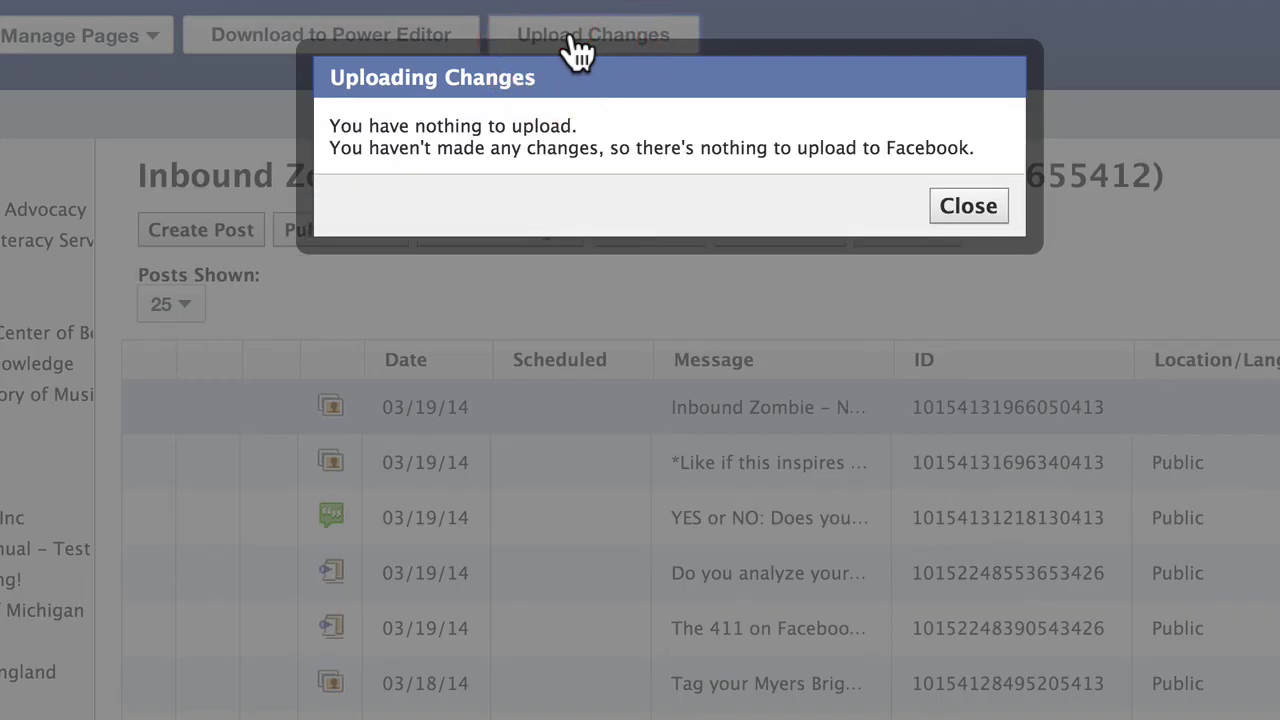
{"action": "left_click", "coordinate": [965, 218]}
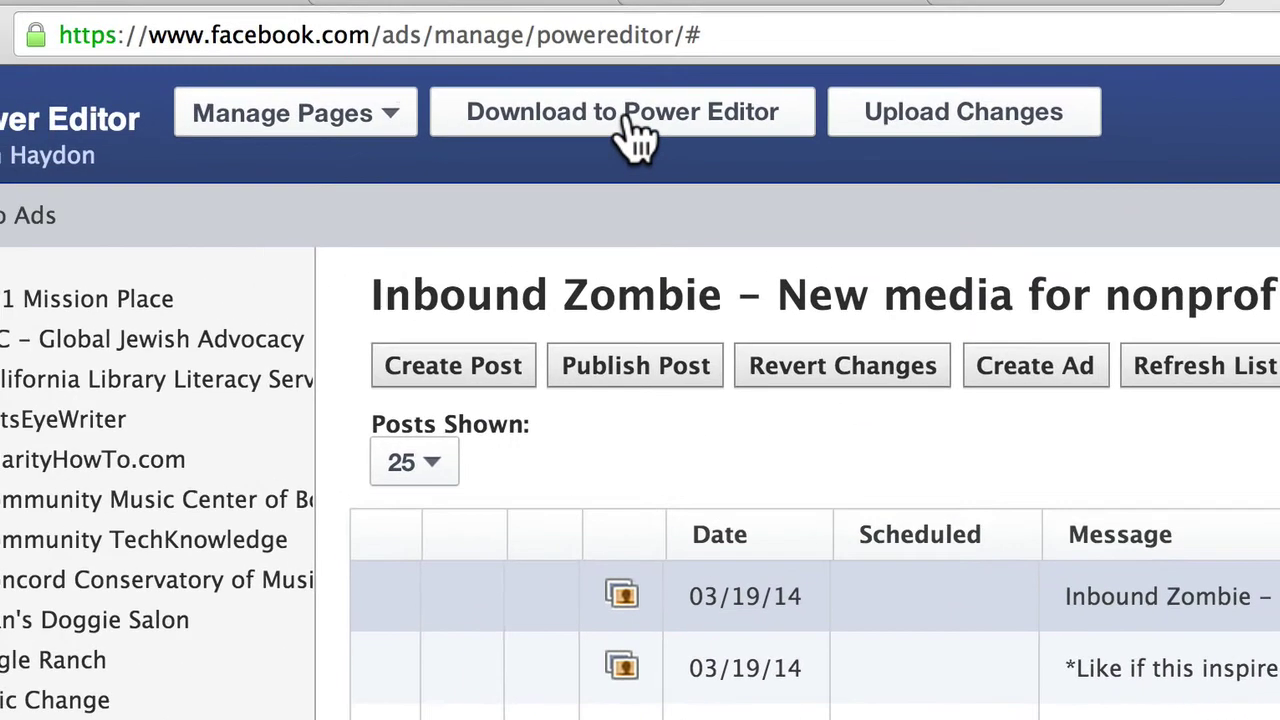
{"action": "left_click", "coordinate": [626, 124]}
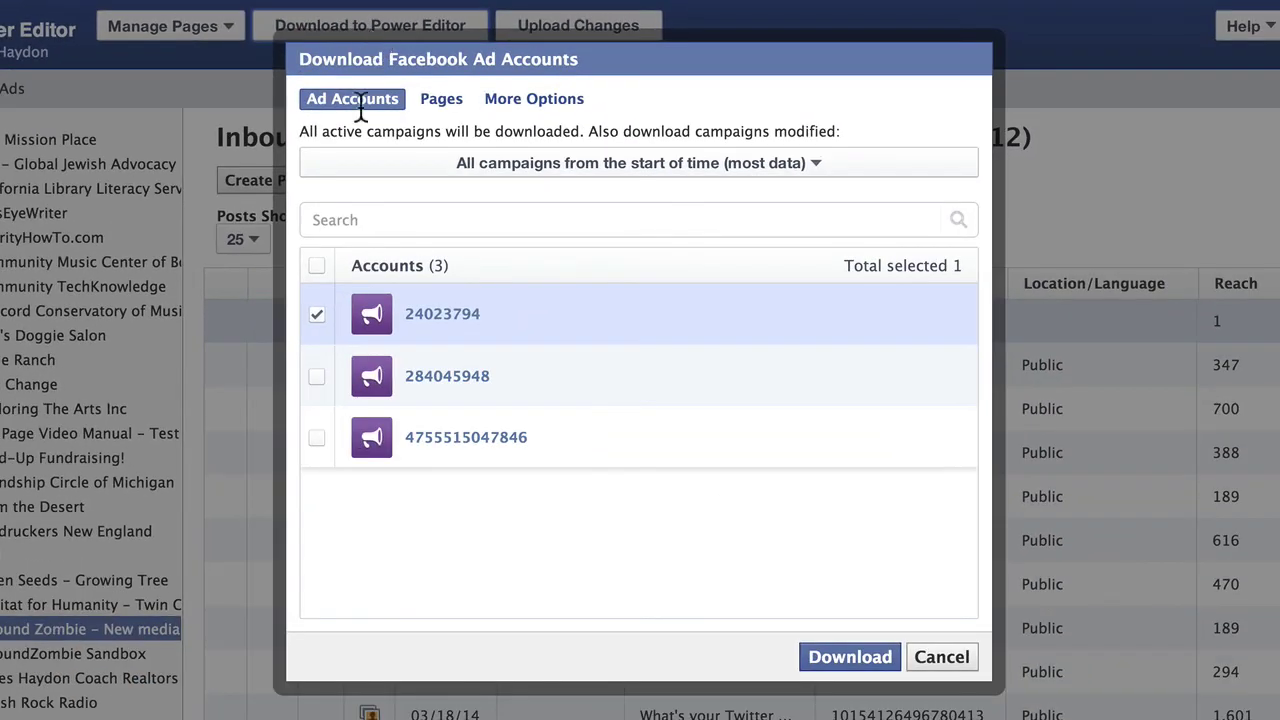
{"action": "left_click", "coordinate": [843, 664]}
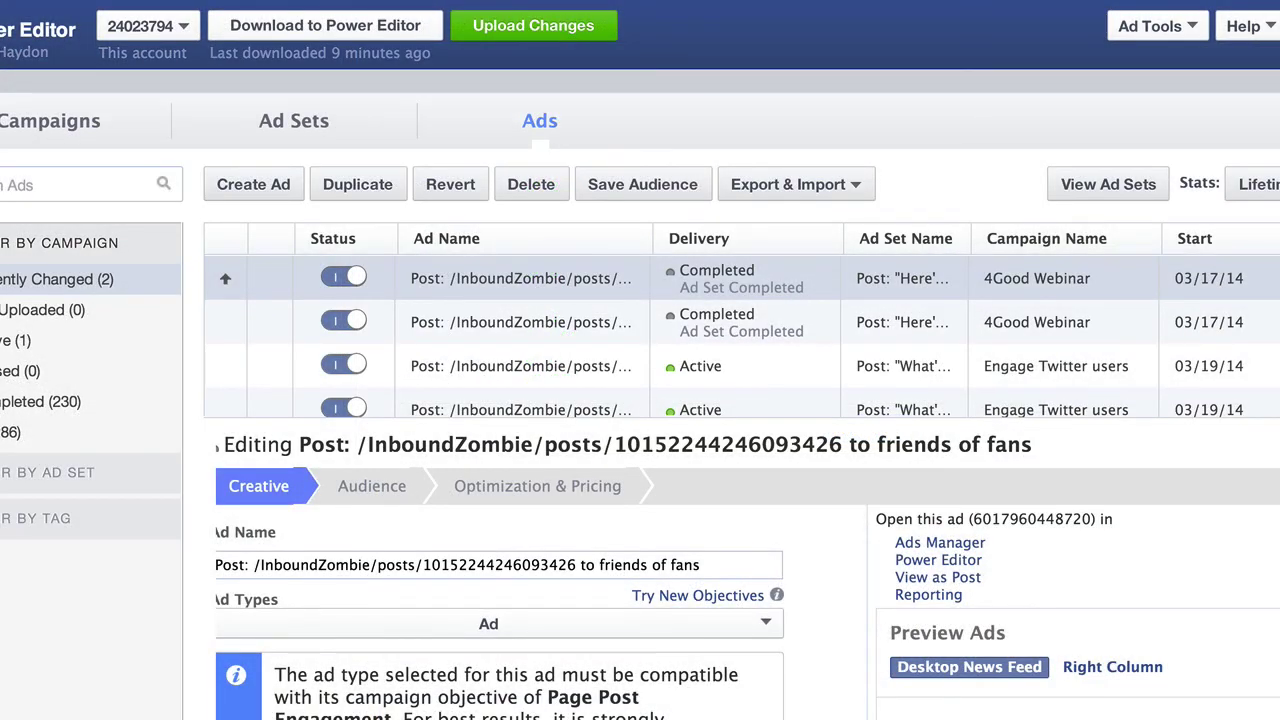
Go to facebook.com/help to load the Facebook Help Center.
{"action": "mouse_move", "coordinate": [660, 712]}
{"action": "key", "text": "super+l"}
{"action": "type", "text": "help"}
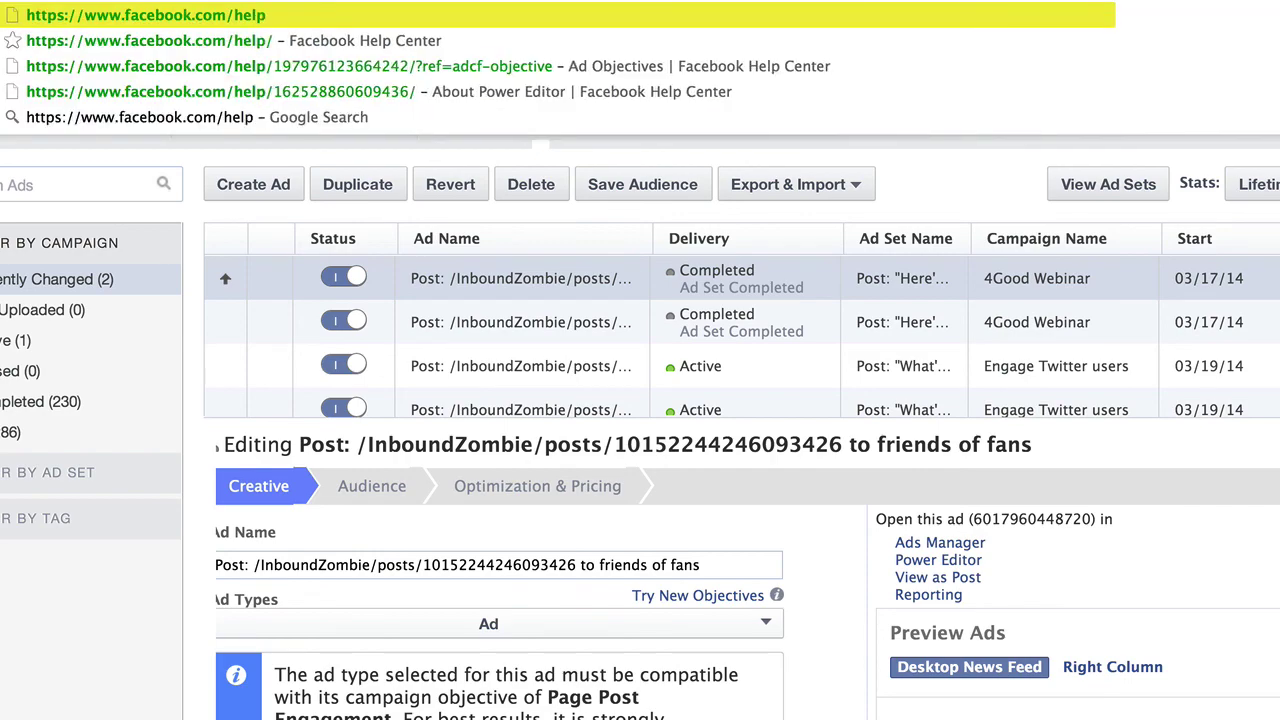
{"action": "key", "text": "Return"}
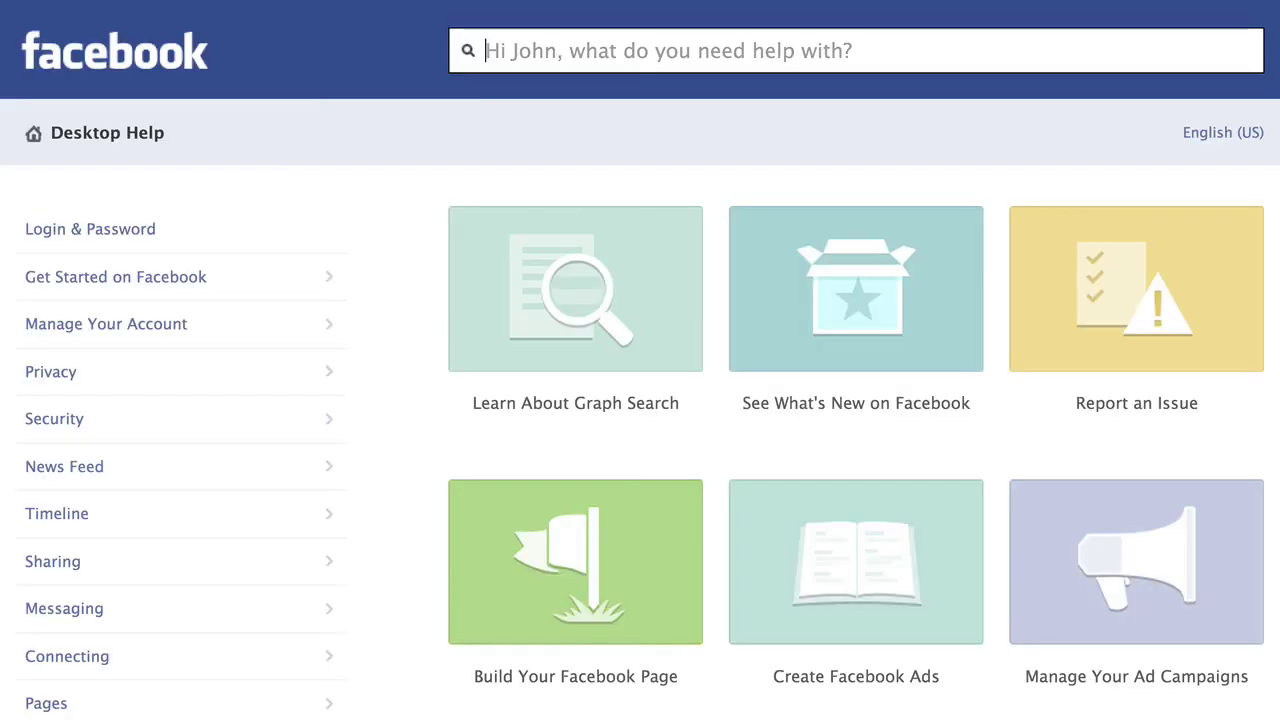
Browse Facebook Ads, then Power Editor, to the 'Get Started with Power Editor' article.
{"action": "scroll", "coordinate": [160, 373], "scroll_direction": "down", "scroll_amount": 5}
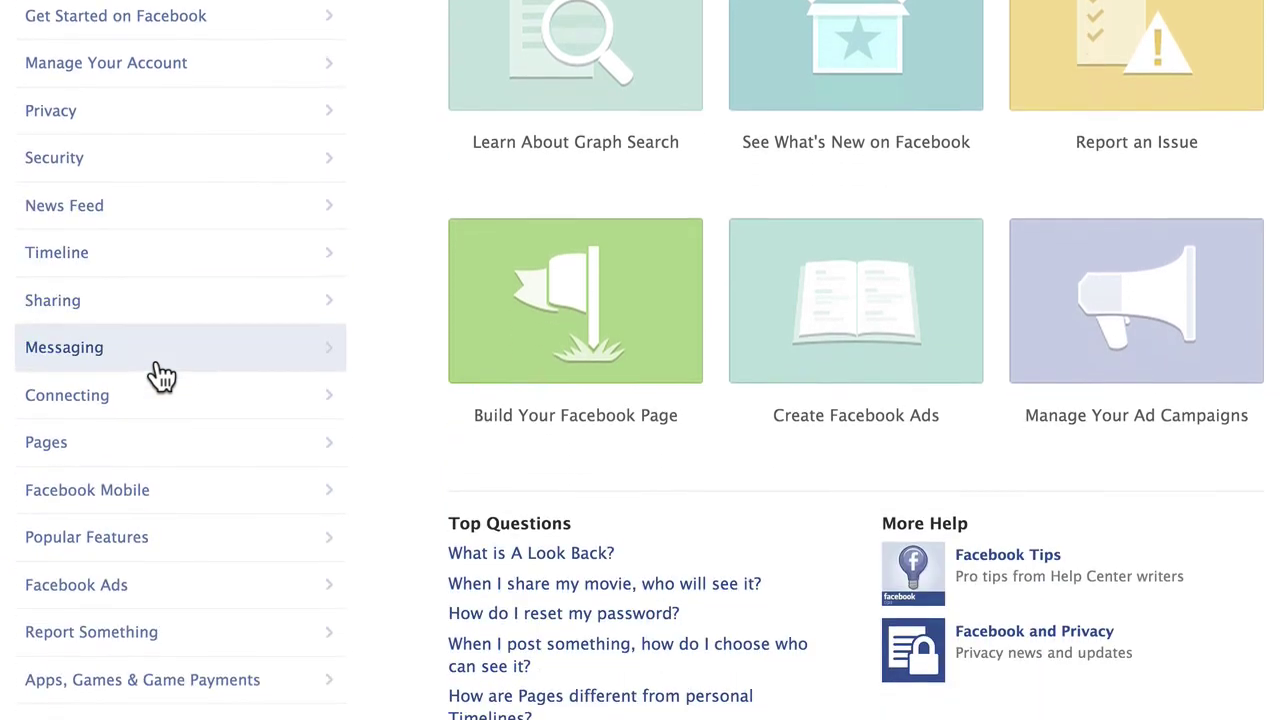
{"action": "left_click", "coordinate": [100, 533]}
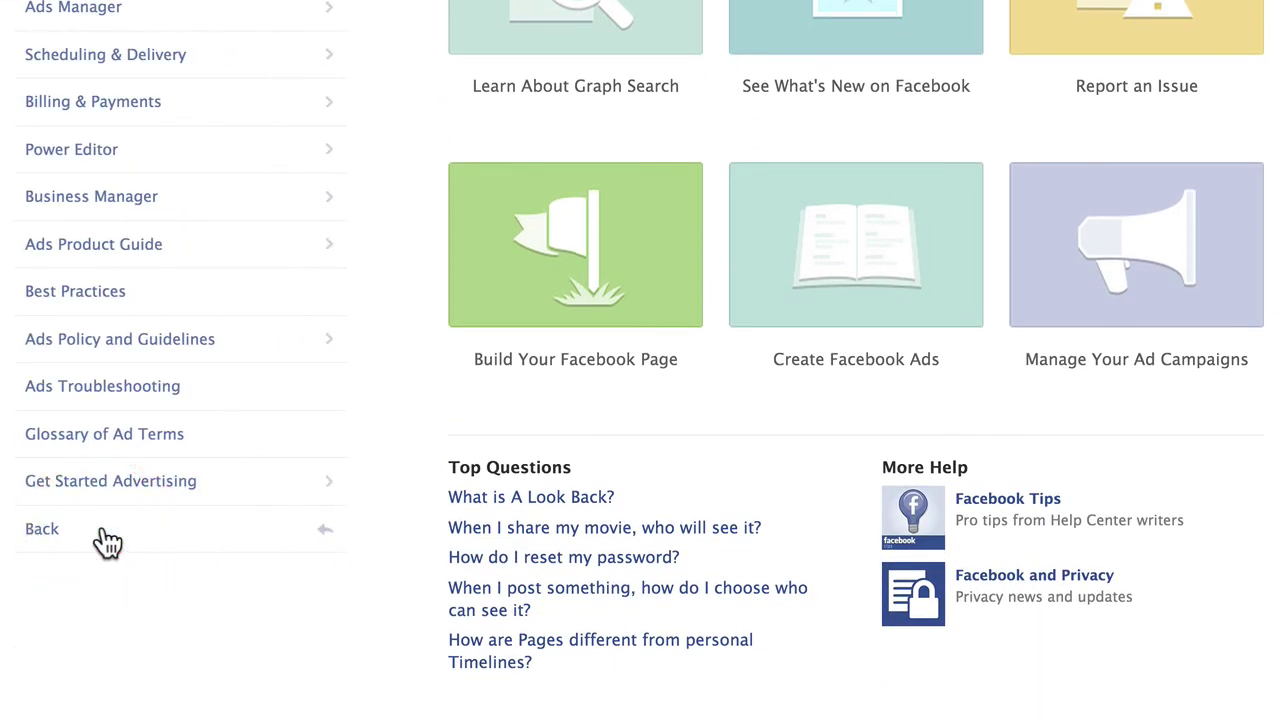
{"action": "scroll", "coordinate": [107, 543], "scroll_direction": "up", "scroll_amount": 2}
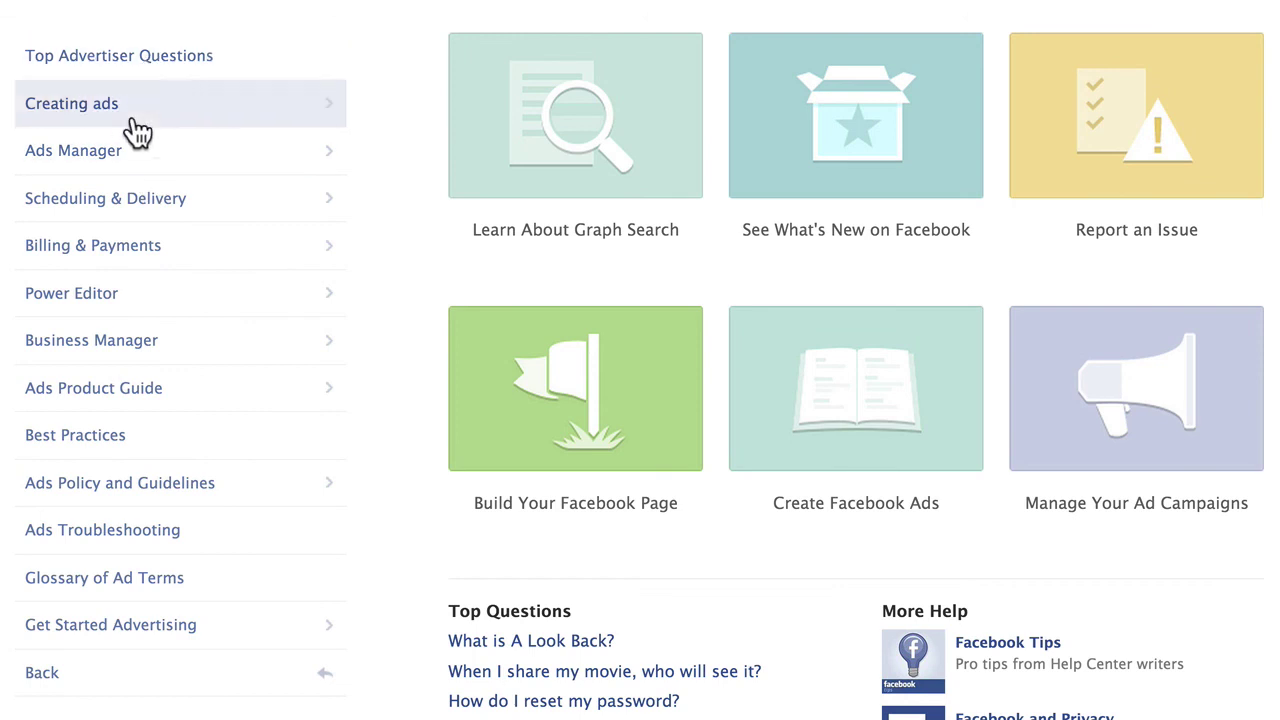
{"action": "left_click", "coordinate": [150, 300]}
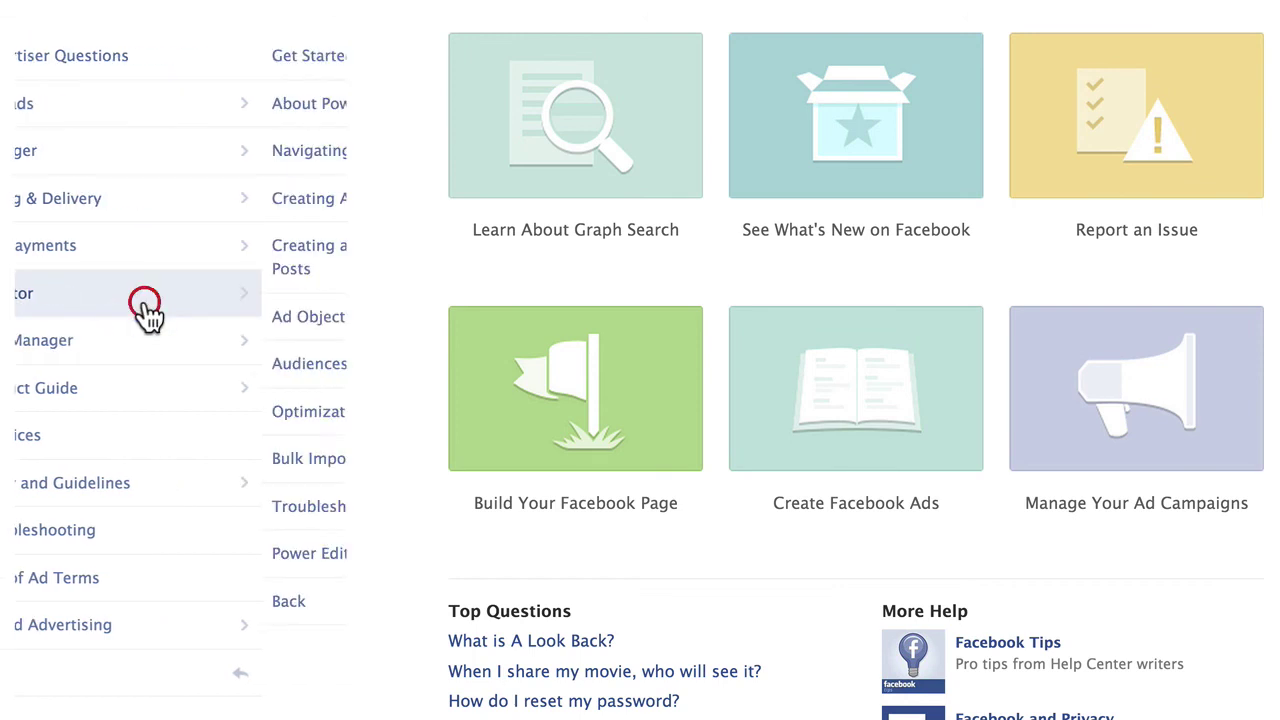
{"action": "scroll", "coordinate": [184, 100], "scroll_direction": "up", "scroll_amount": 1}
{"action": "left_click", "coordinate": [186, 100]}
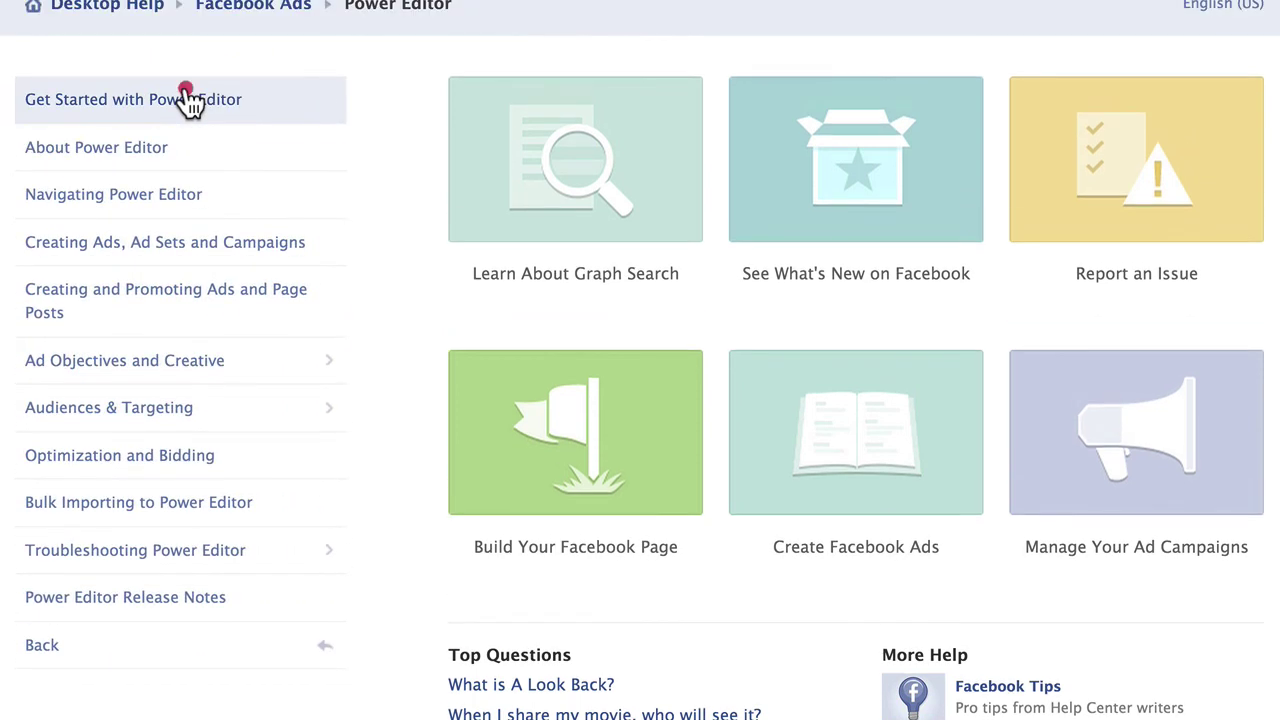
{"action": "scroll", "coordinate": [403, 491], "scroll_direction": "down", "scroll_amount": 2}
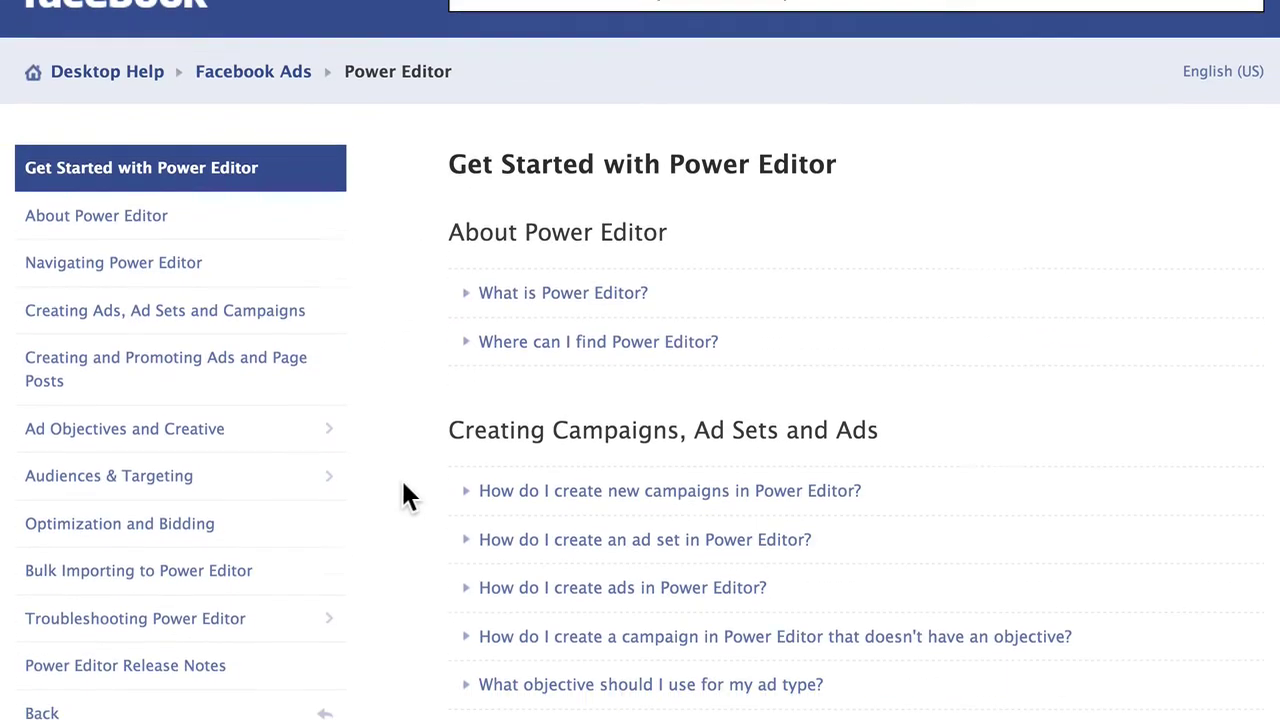